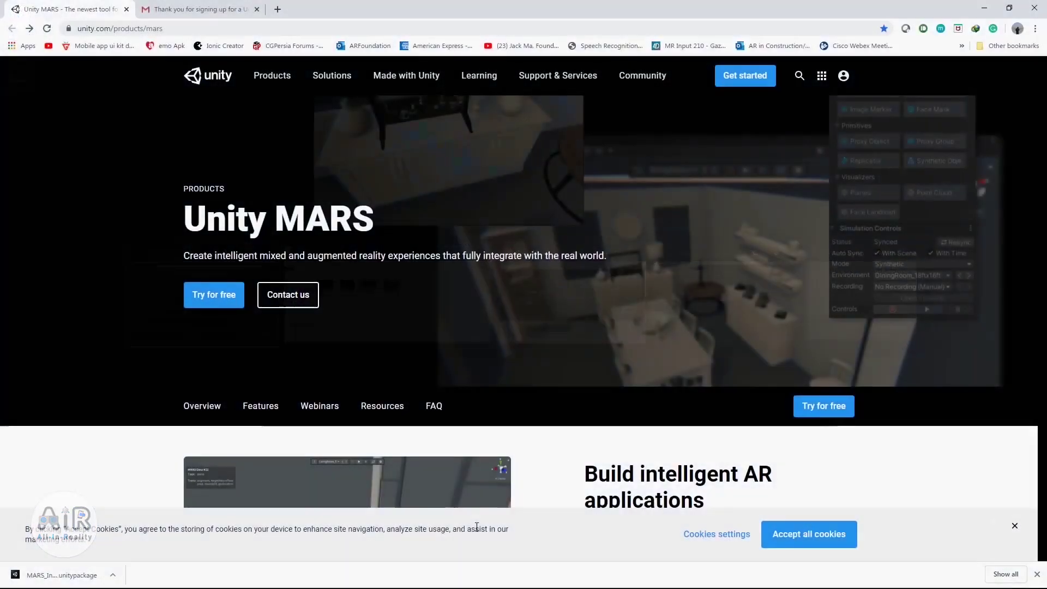
- Dismiss the cookie notice on the Unity MARS product page and look over its introduction and overview
scroll(527, 485, down, 2)
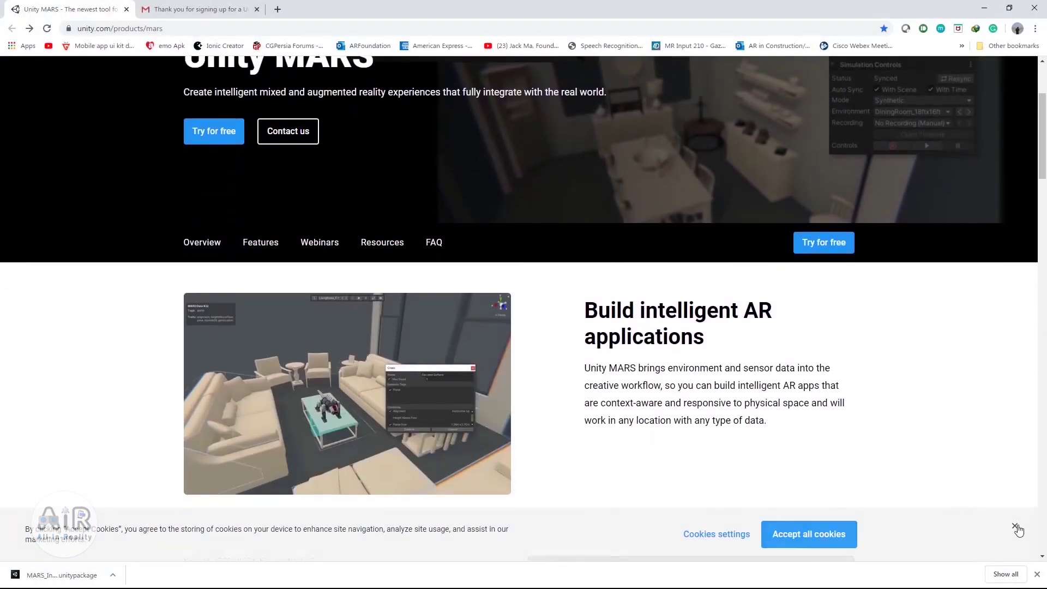
click(1015, 526)
scroll(425, 425, down, 3)
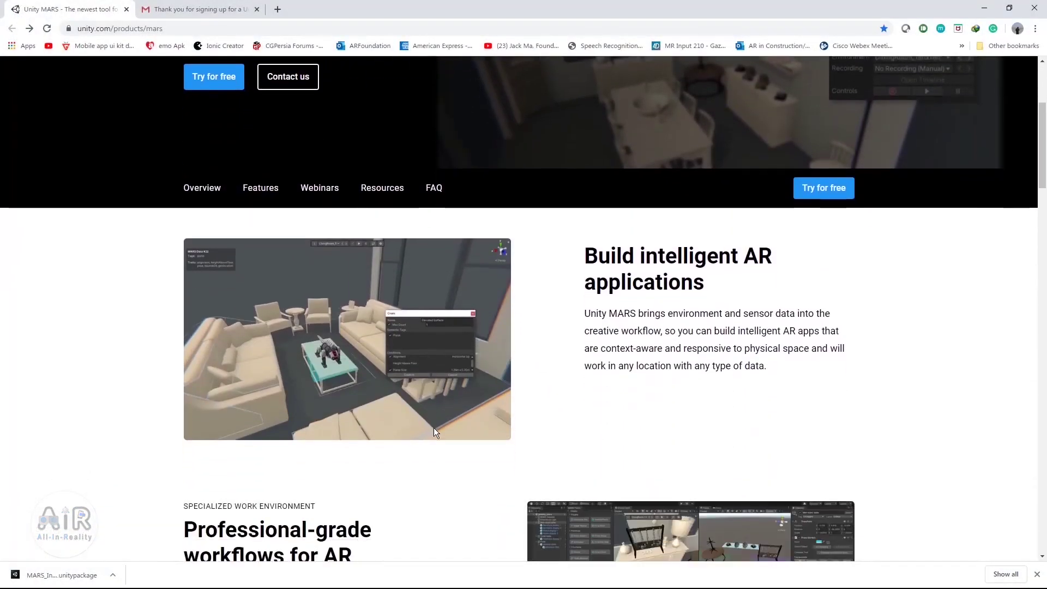
scroll(434, 430, up, 3)
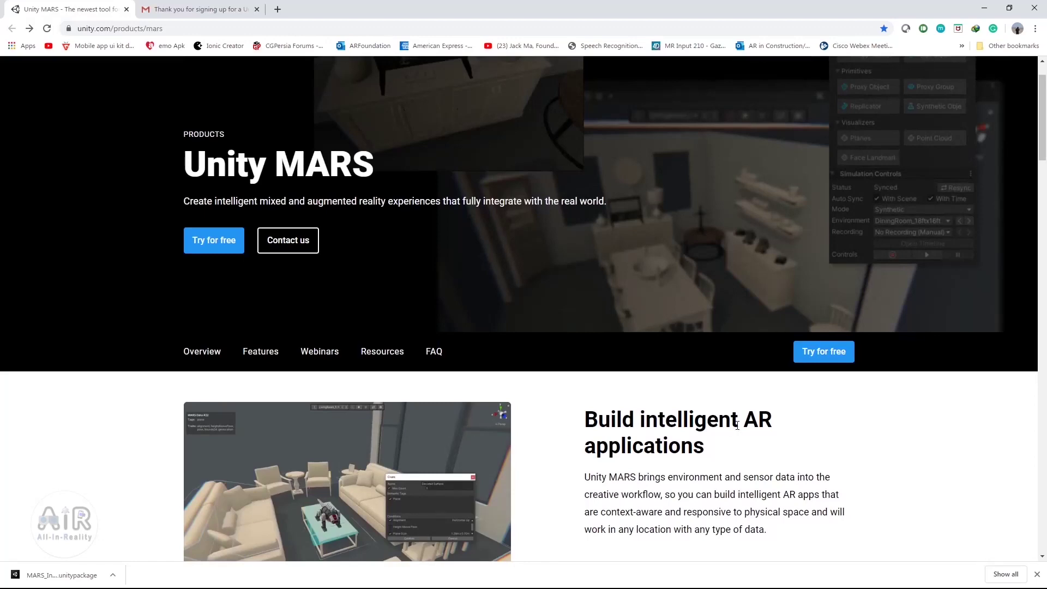
scroll(238, 462, down, 1)
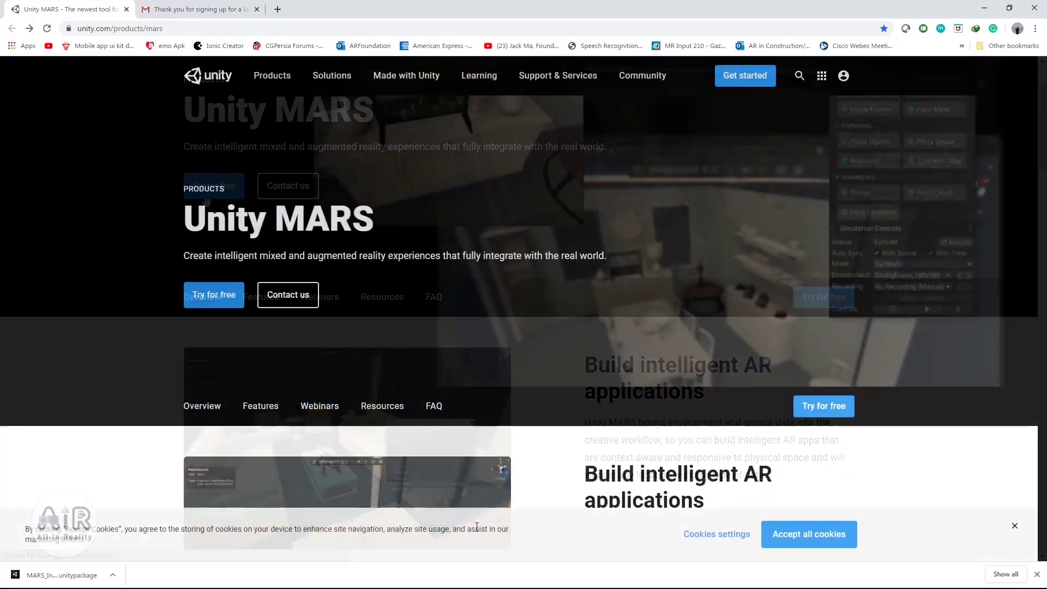
scroll(526, 486, down, 3)
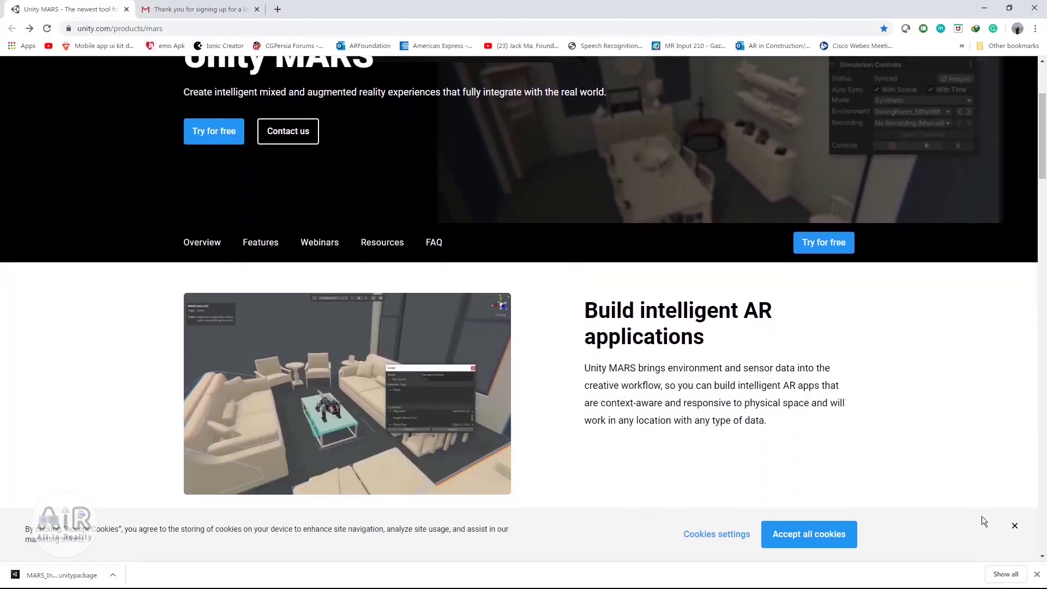
click(1014, 525)
scroll(434, 427, down, 1)
scroll(434, 432, up, 3)
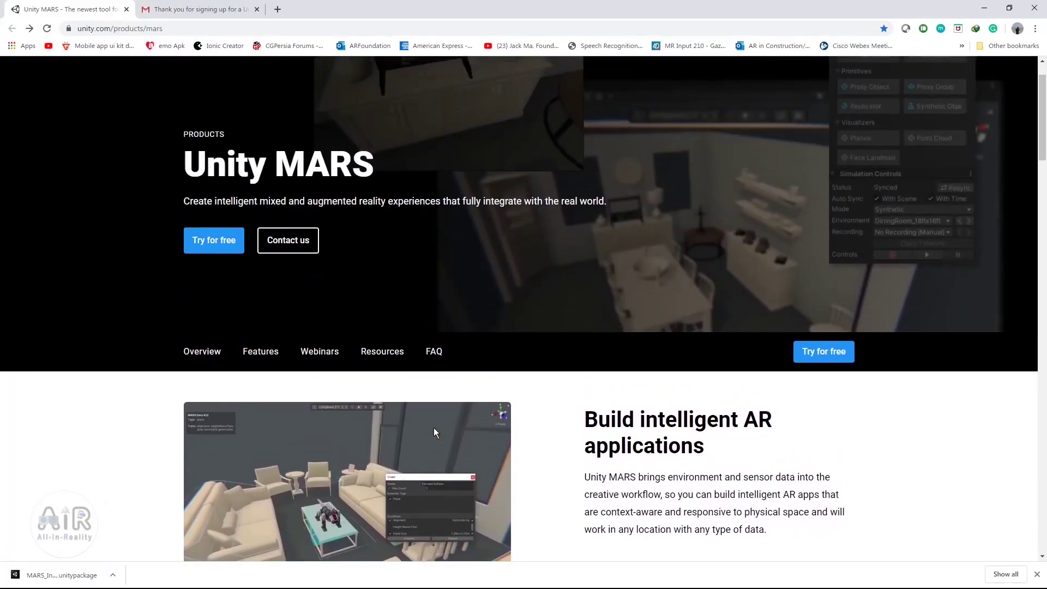
scroll(262, 464, down, 1)
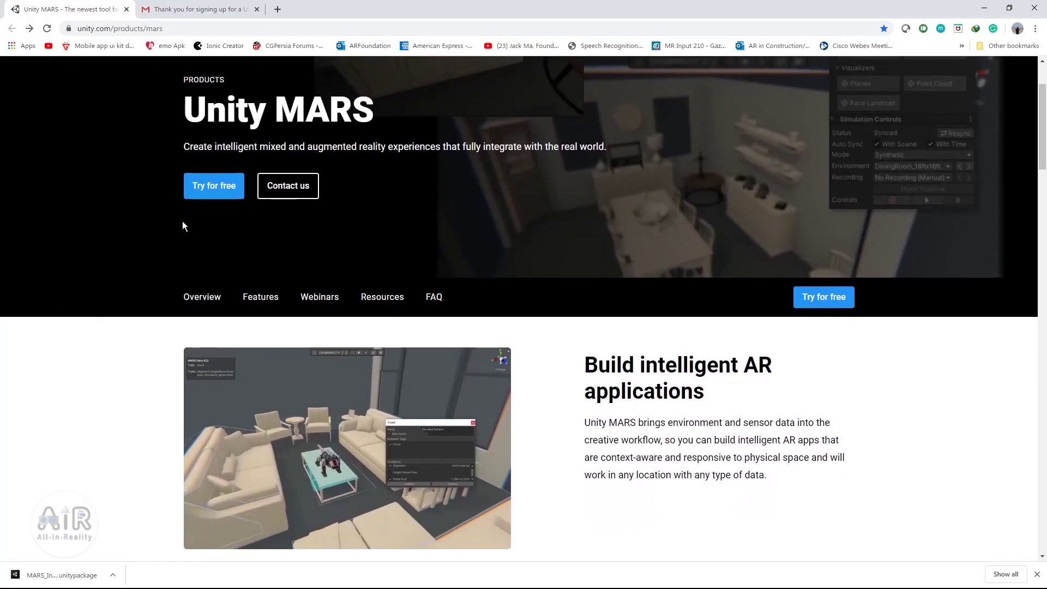
- Open the Unity MARS free-trial checkout, review its users and payment plan options, and switch to the sign-up confirmation email
click(206, 200)
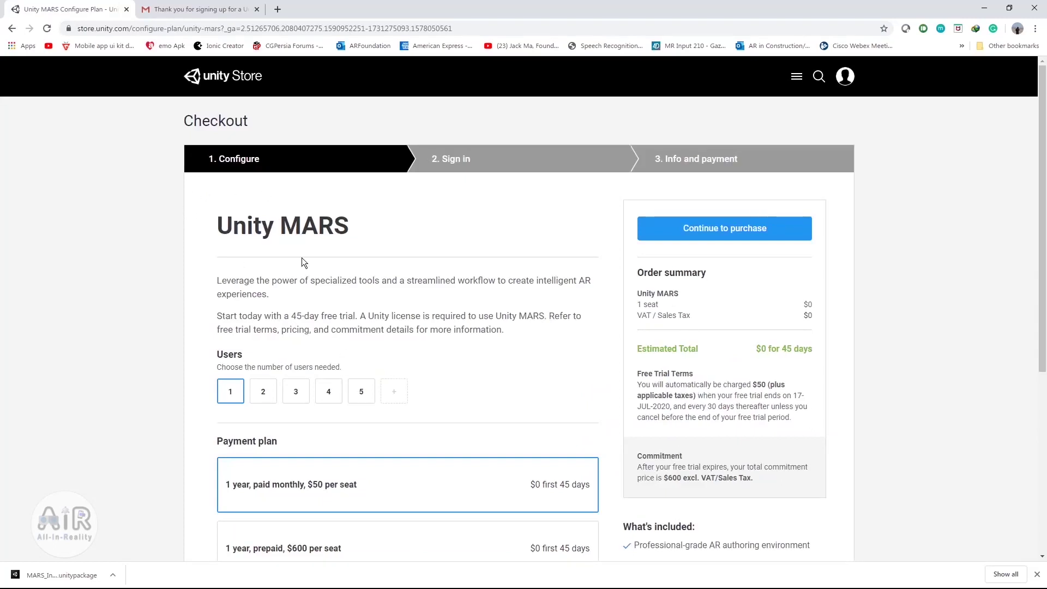
scroll(302, 258, down, 2)
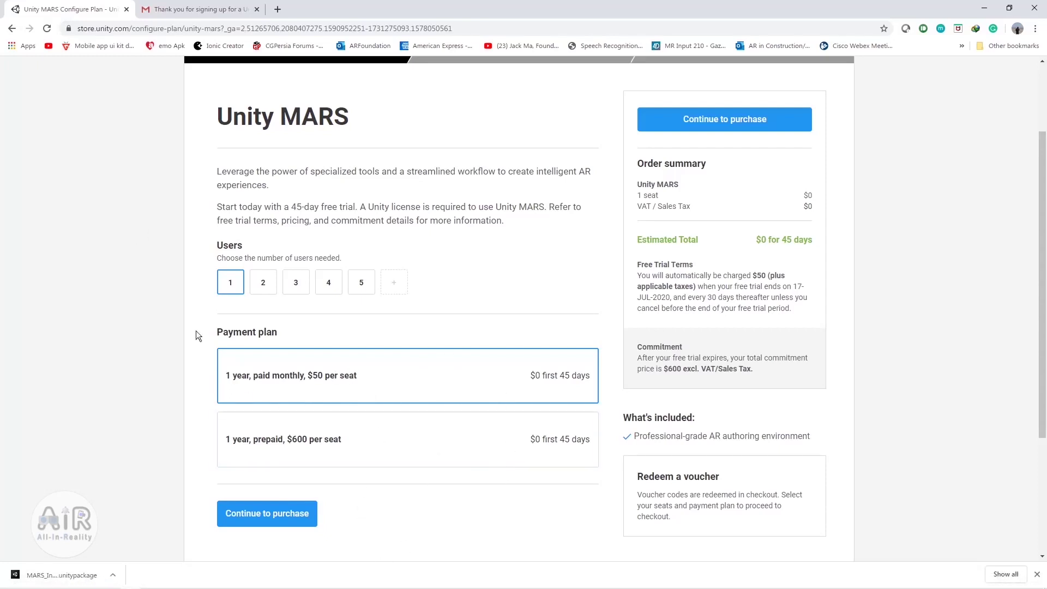
click(210, 7)
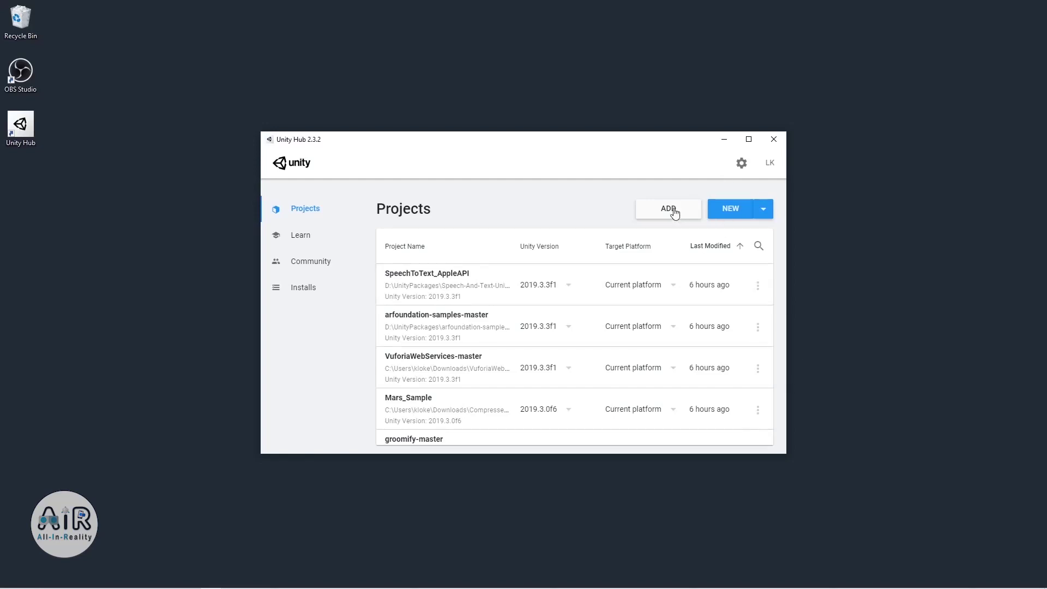
- Create a new Unity project named UnityMars from the 3D template in Unity Hub
click(728, 209)
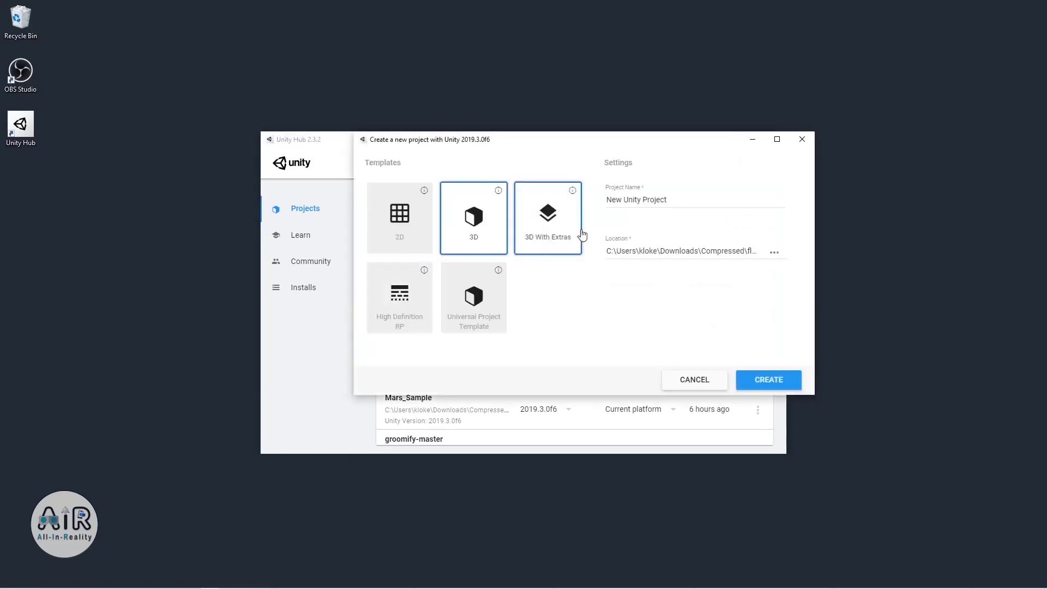
triple_click(659, 201)
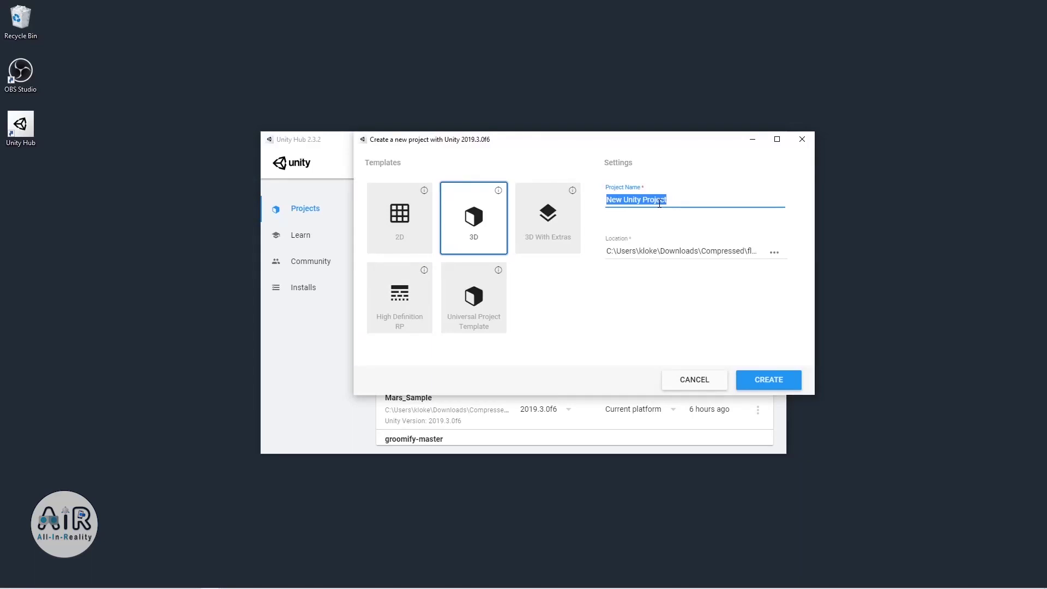
text(UnityMars)
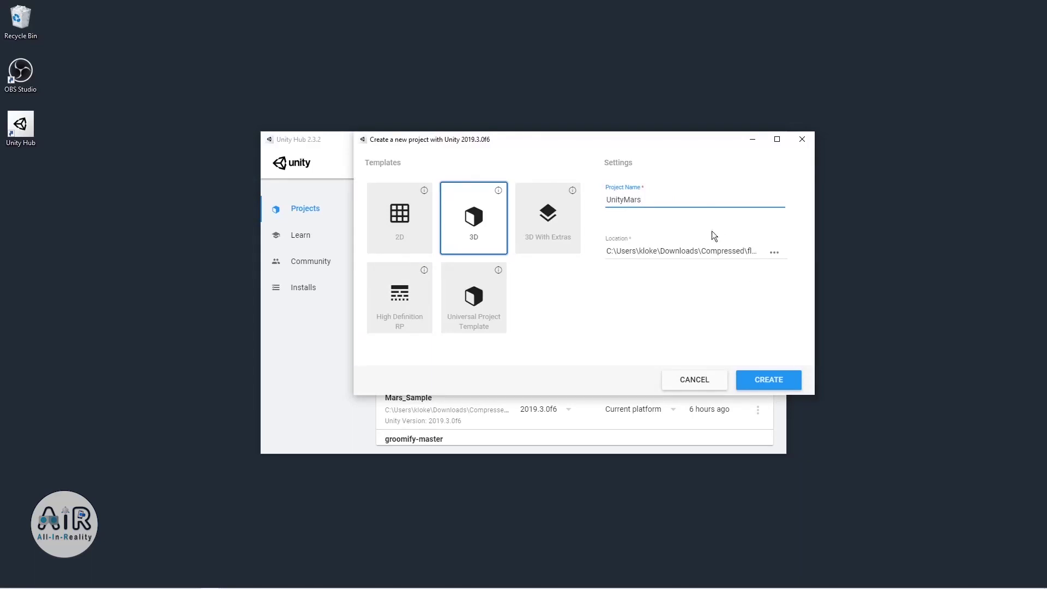
click(782, 385)
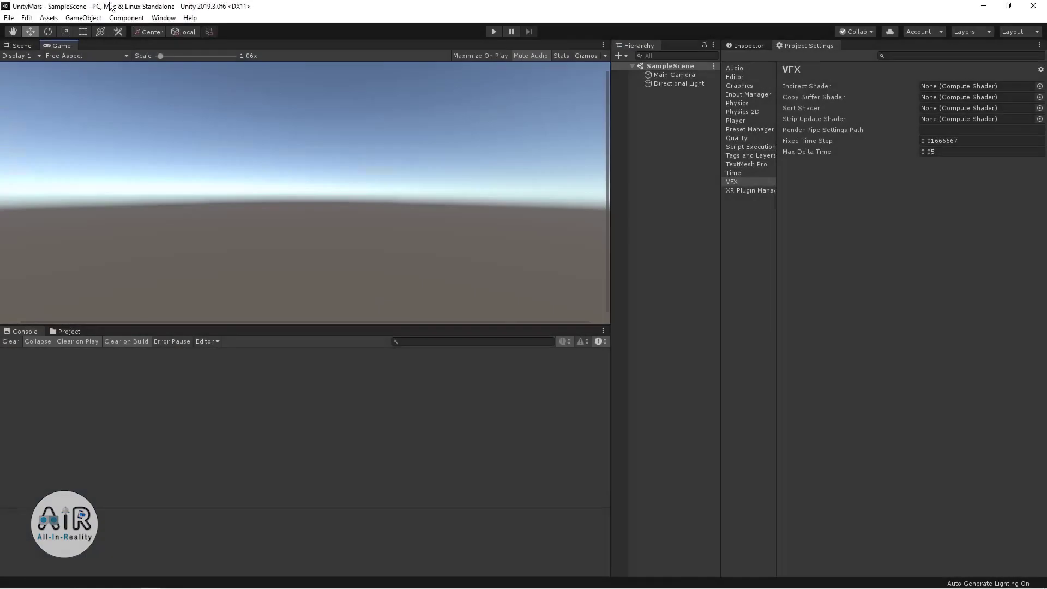
- Switch to Chrome, find MARS_Installer.unitypackage among the downloads and show it in its folder
key(alt+Tab)
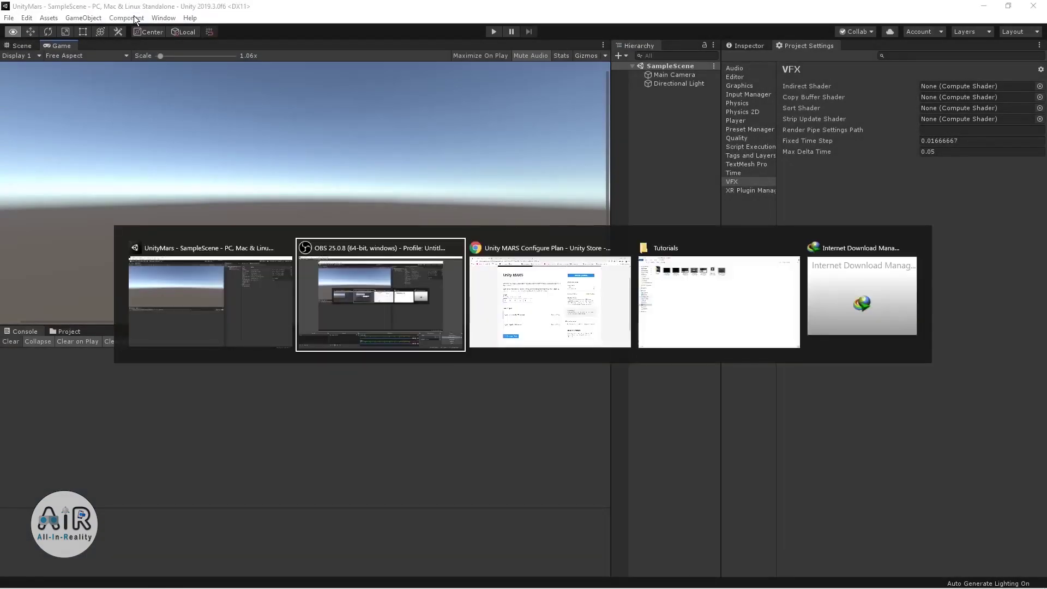
key(alt+Tab)
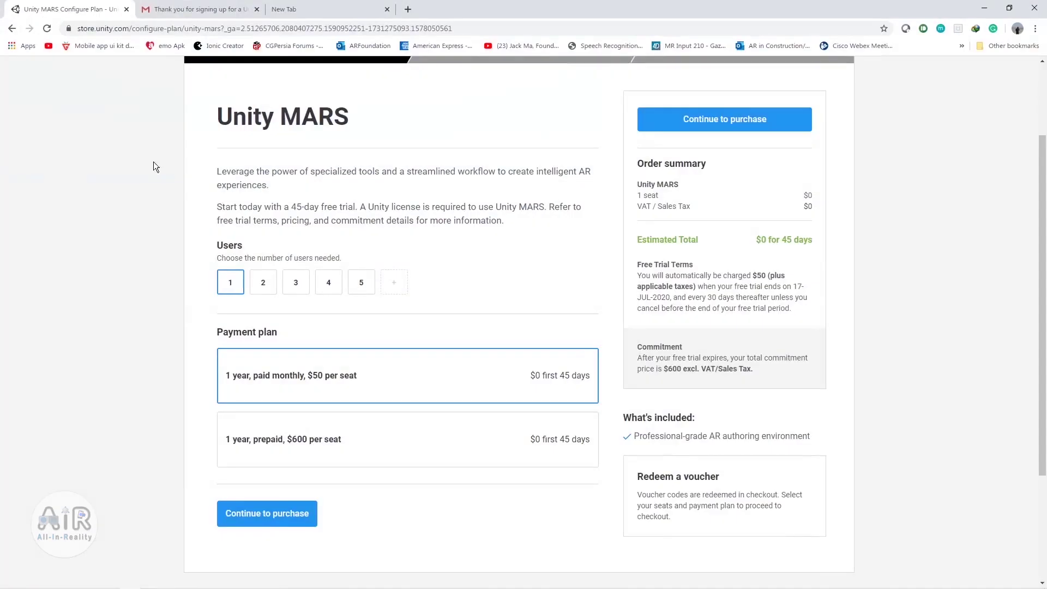
click(1035, 29)
click(946, 105)
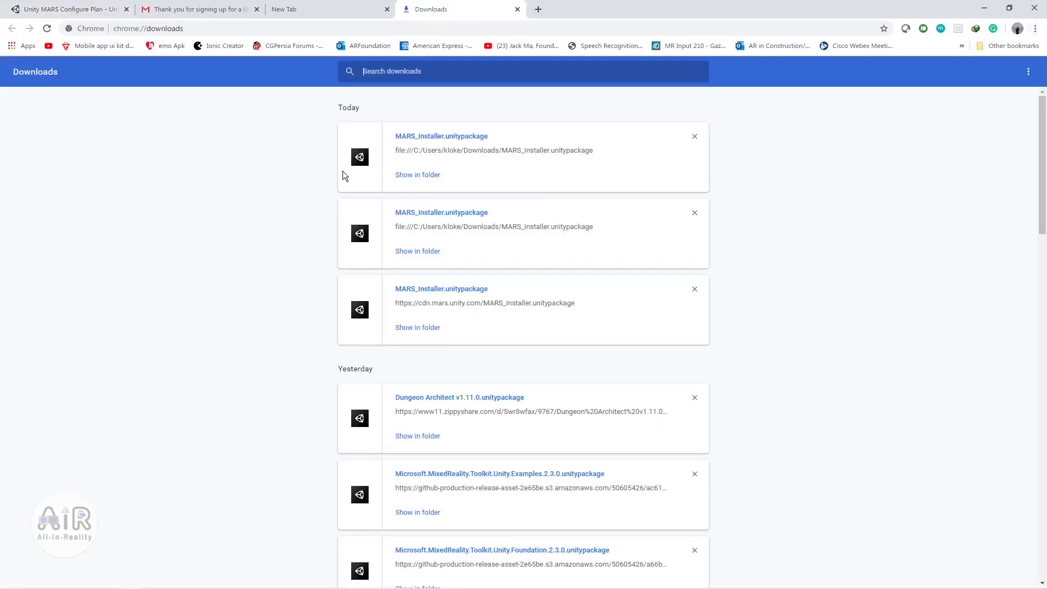
click(425, 174)
- Bring the MARS_Installer package from its folder into the Unity project's assets and import all of its files
drag(113, 106, 71, 334)
key(alt+Tab)
key(alt+Tab)
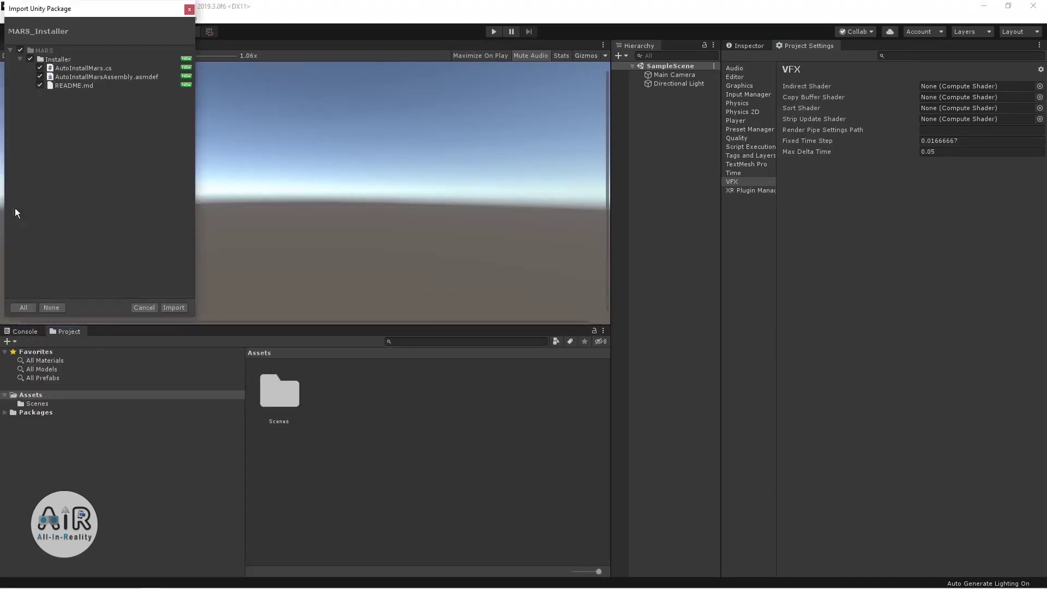
click(173, 307)
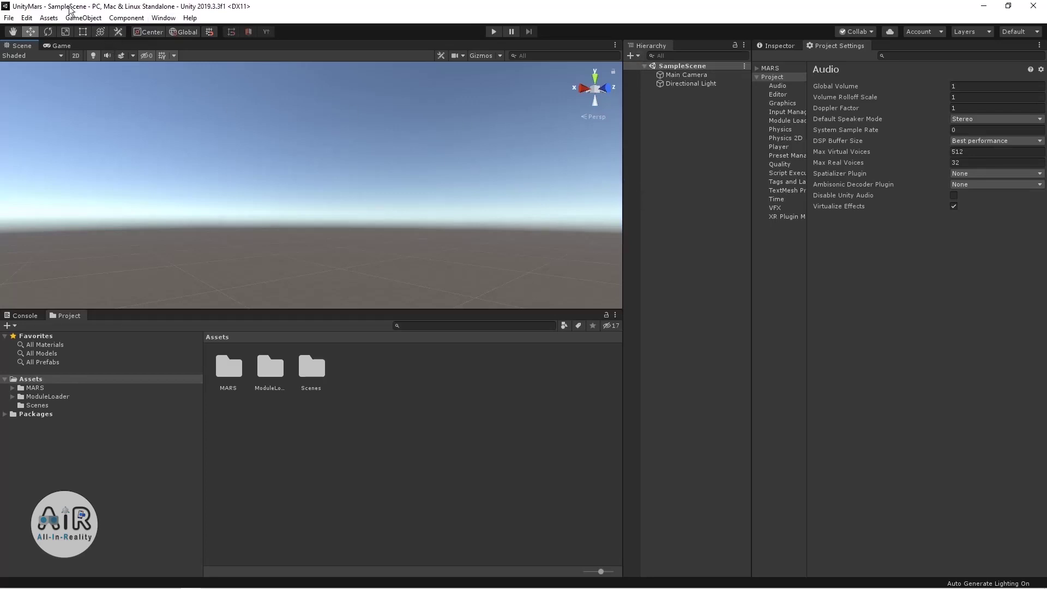
- Open the MARS Simulation View, dock it beside the Game view, and enlarge the viewport area vertically
click(164, 18)
mouse_move(189, 18)
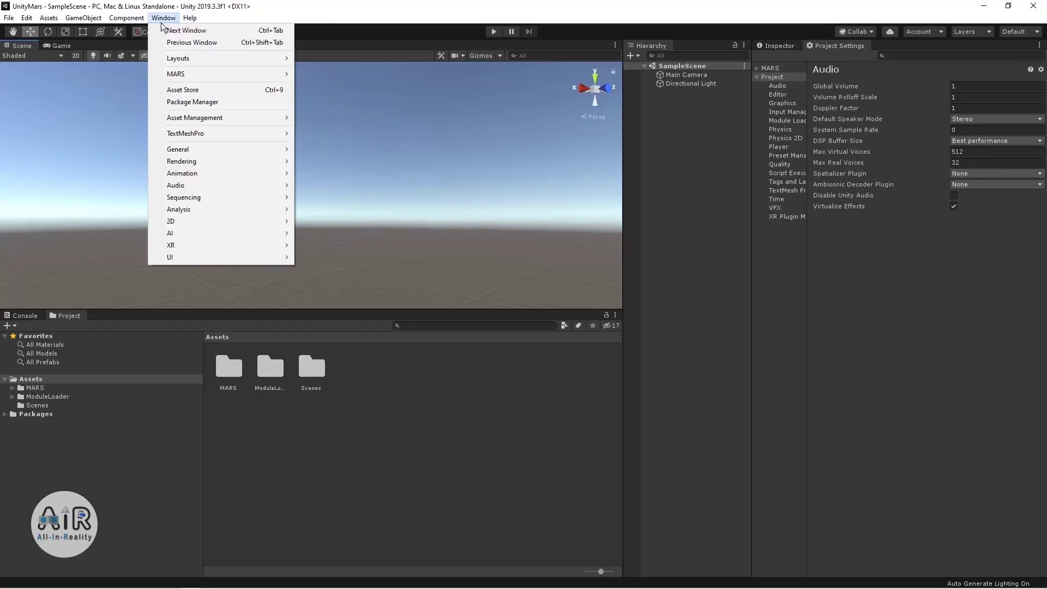
mouse_move(175, 77)
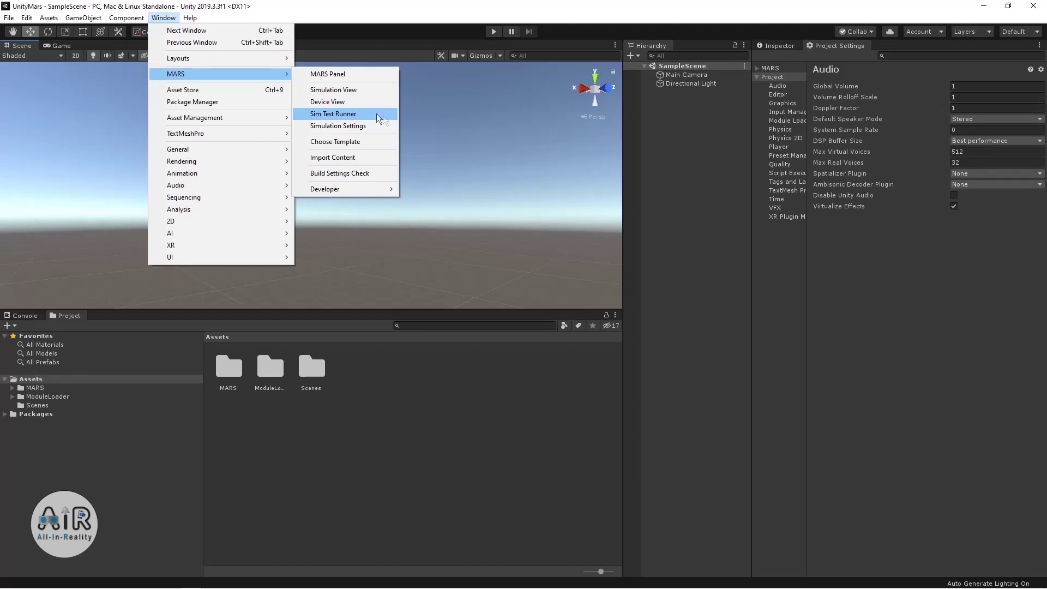
click(357, 90)
drag(757, 34, 207, 47)
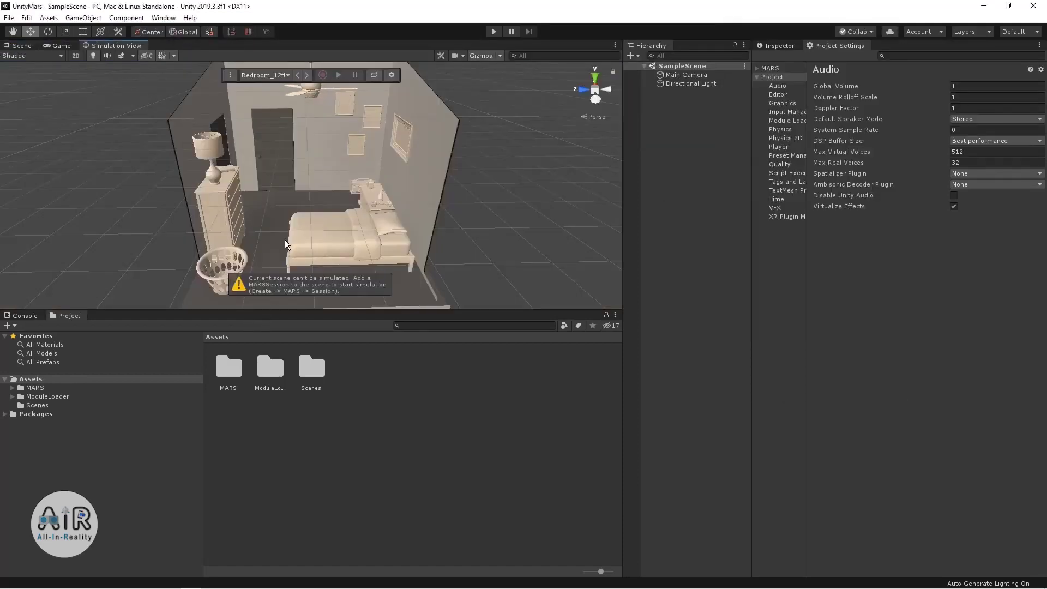
drag(274, 309, 274, 430)
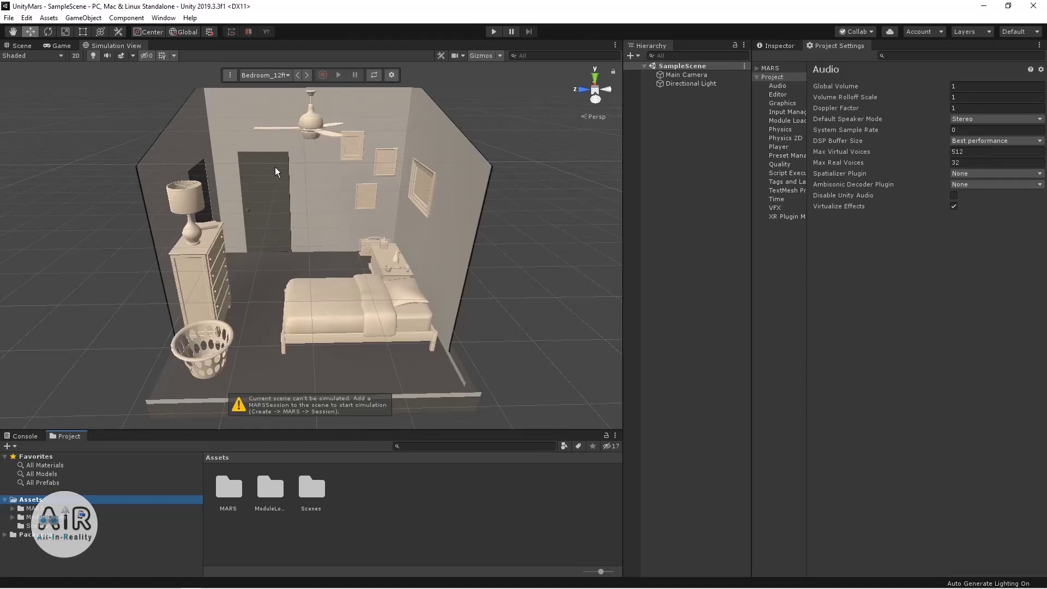
- Try the Desaturate environment and View X-Ray options of the Simulation View, restore both, and resync the simulation
mouse_move(431, 238)
right_down()
mouse_move(378, 231)
mouse_move(441, 231)
mouse_move(420, 229)
right_up()
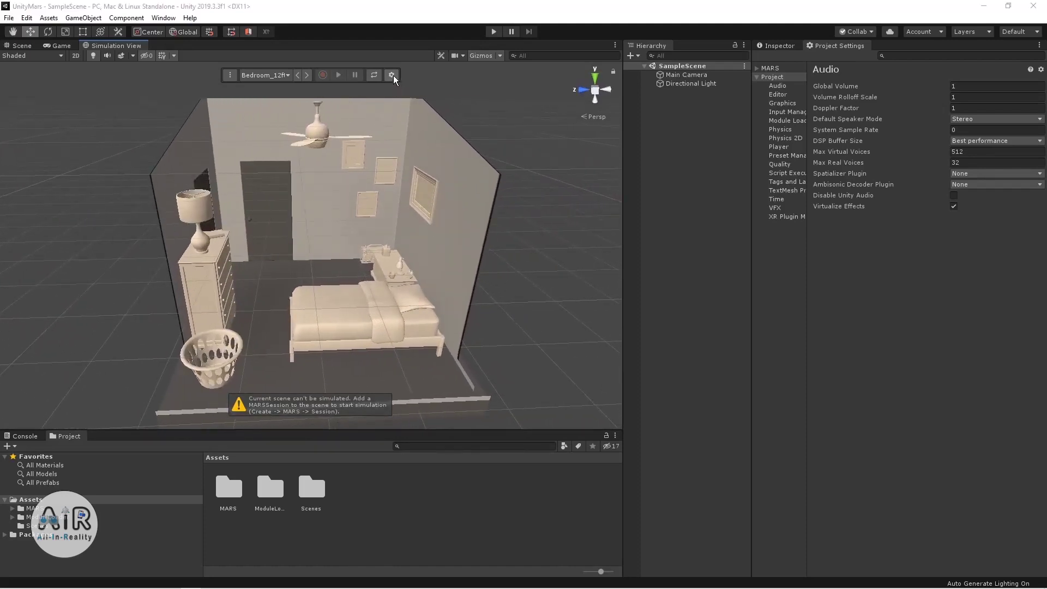
click(391, 75)
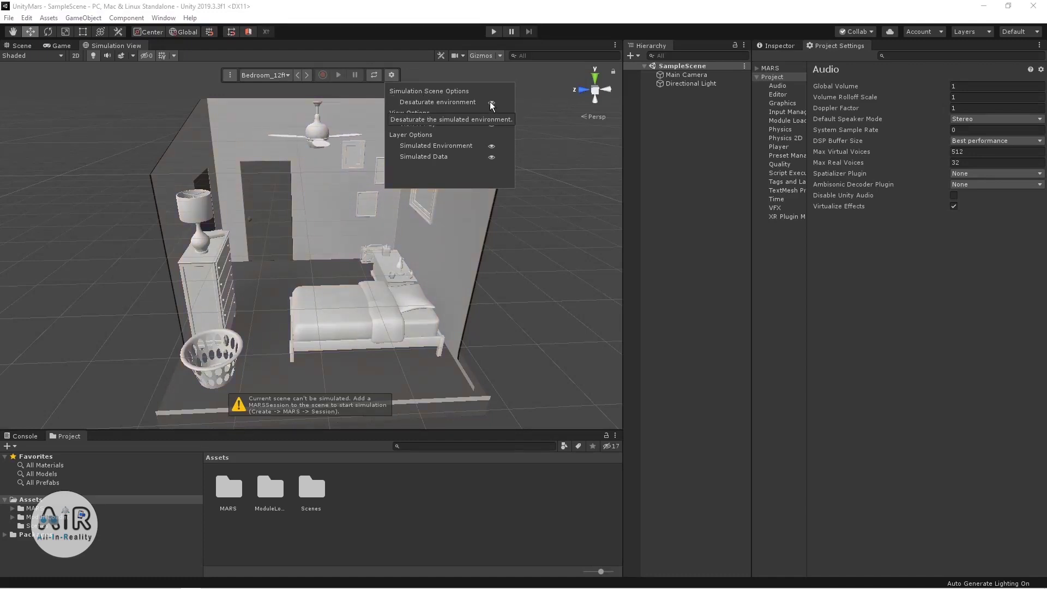
click(491, 103)
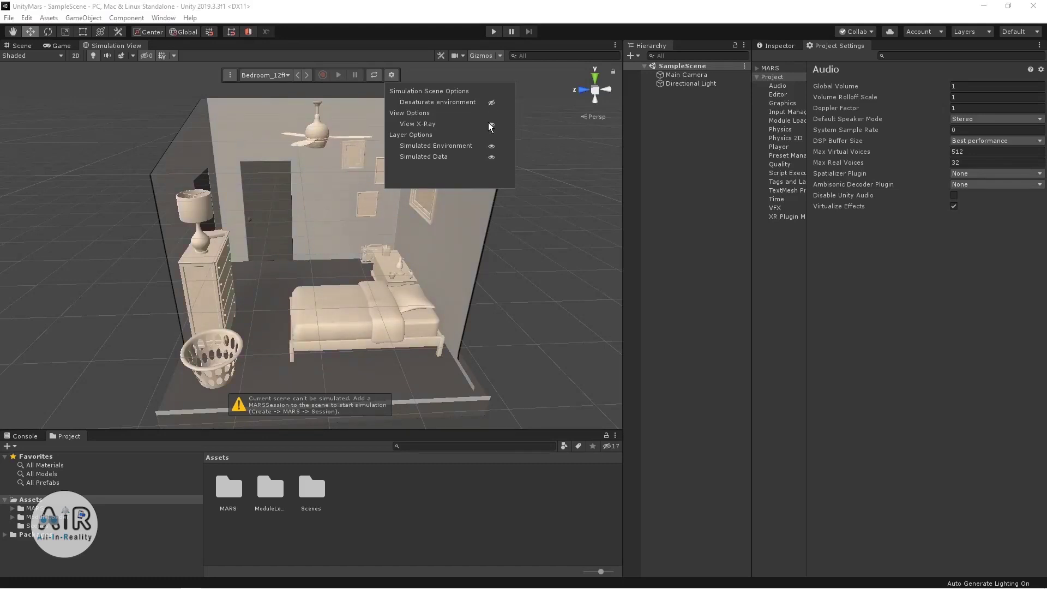
click(492, 124)
click(491, 124)
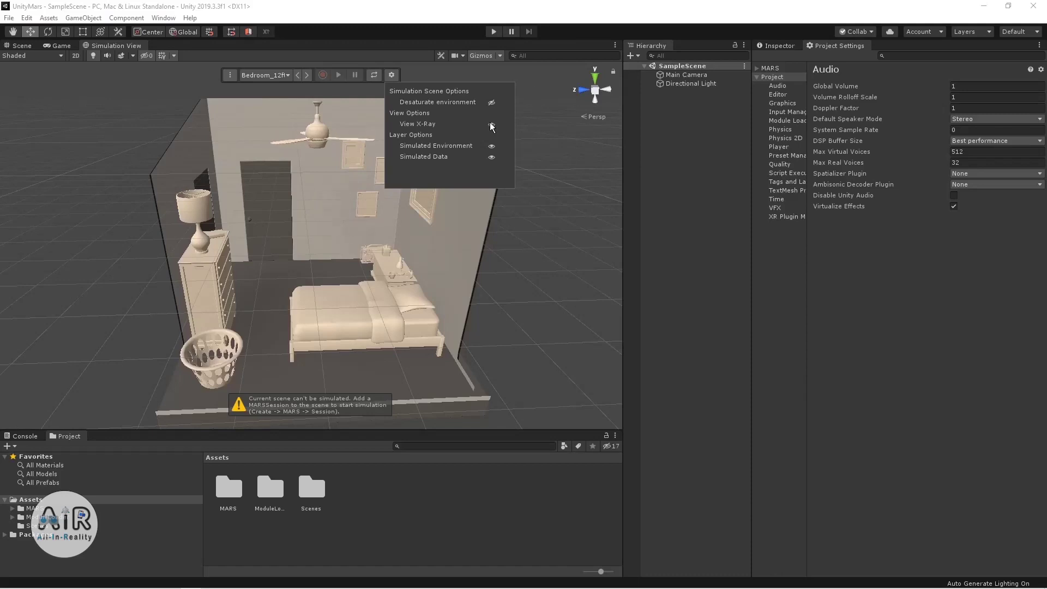
right_drag(451, 274, 382, 257)
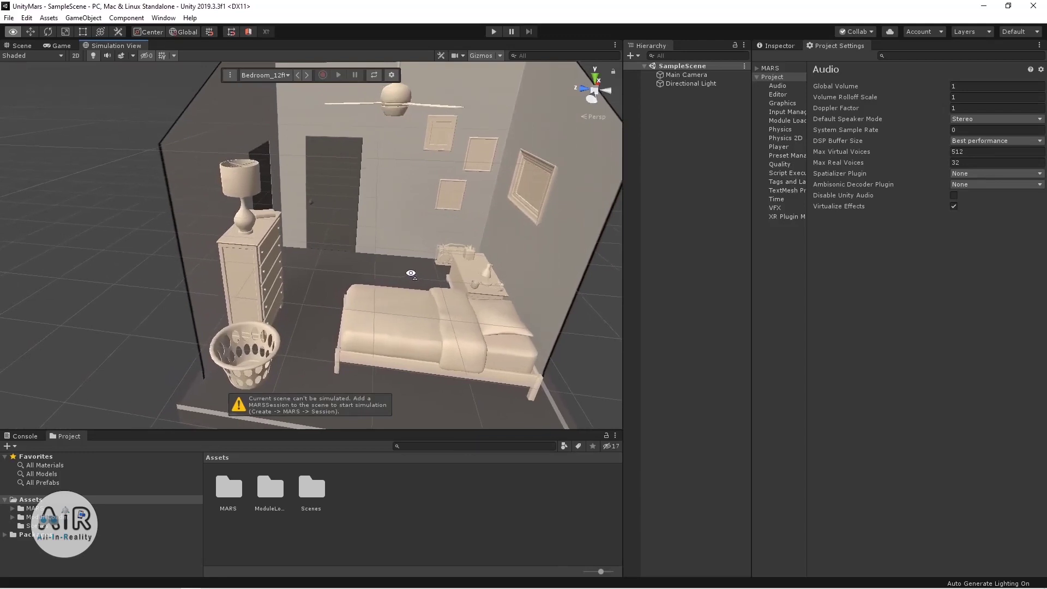
click(373, 76)
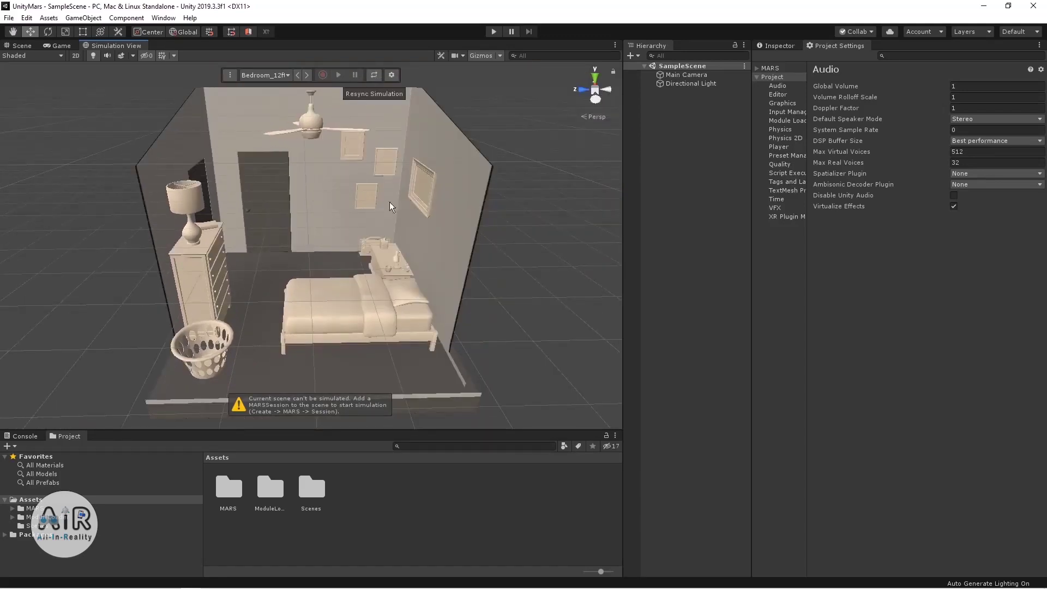
- Switch the simulation environment to Backyard_45ftx40ft and look around the backyard
click(251, 75)
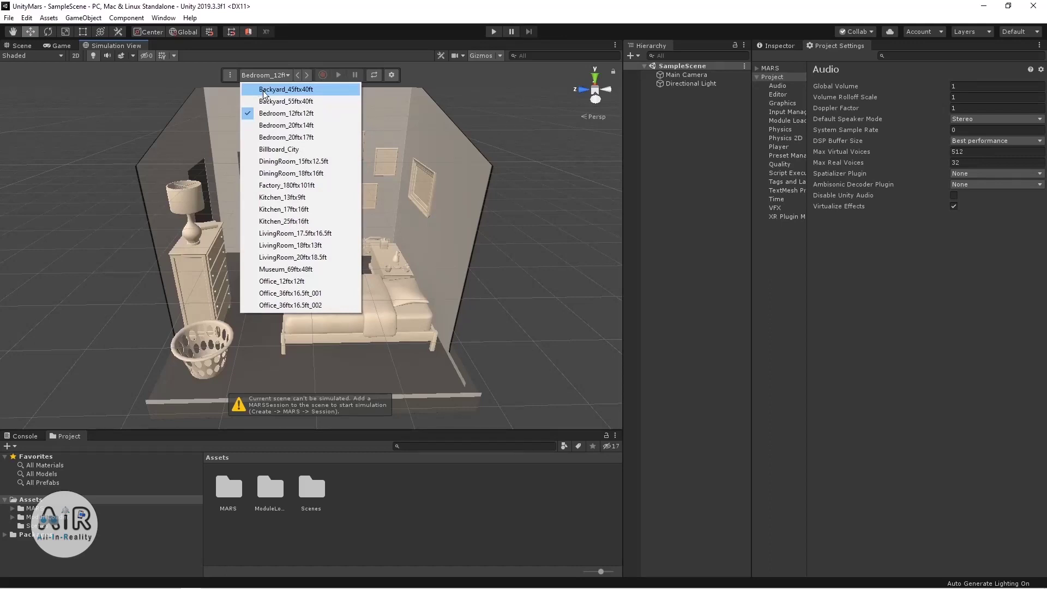
click(263, 91)
right_drag(338, 209, 337, 194)
key(w)
- Preview the Bedroom_20ftx14ft and Bedroom_20ftx17ft environments, and set the simulation environment to Billboard_City
click(265, 75)
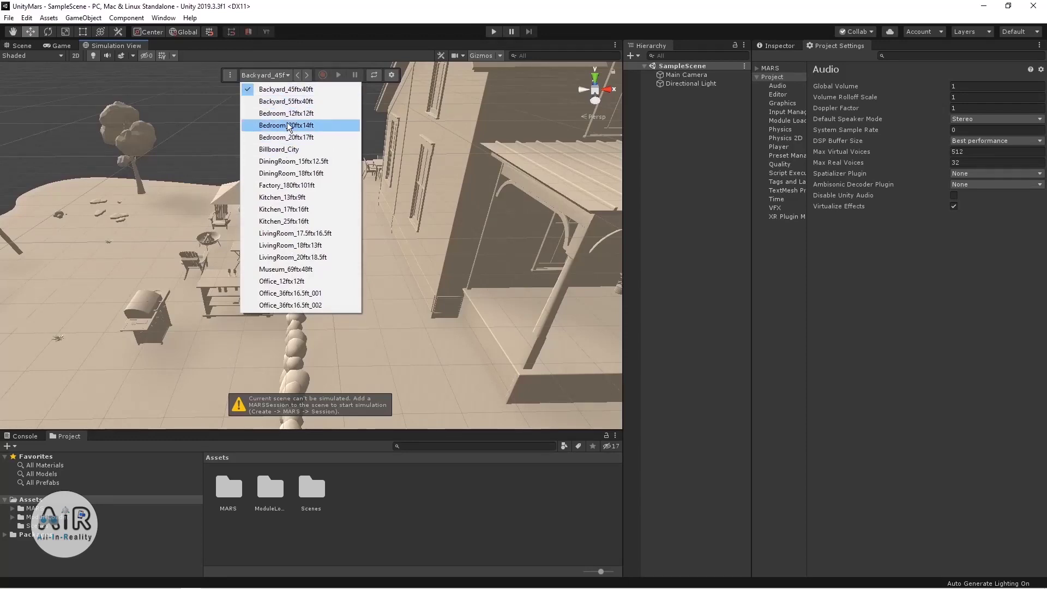
click(286, 124)
click(256, 76)
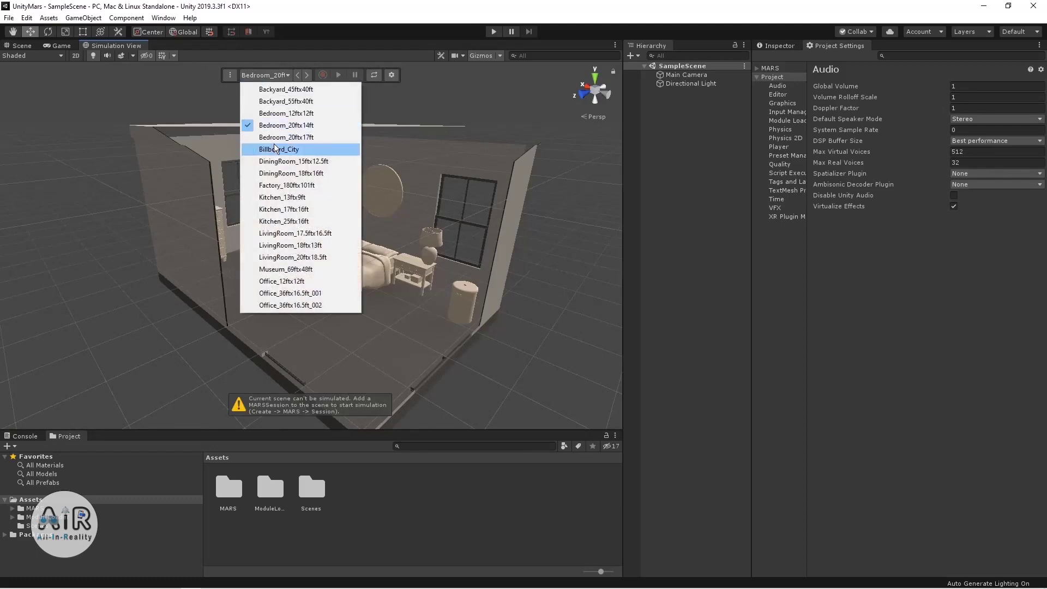
click(278, 138)
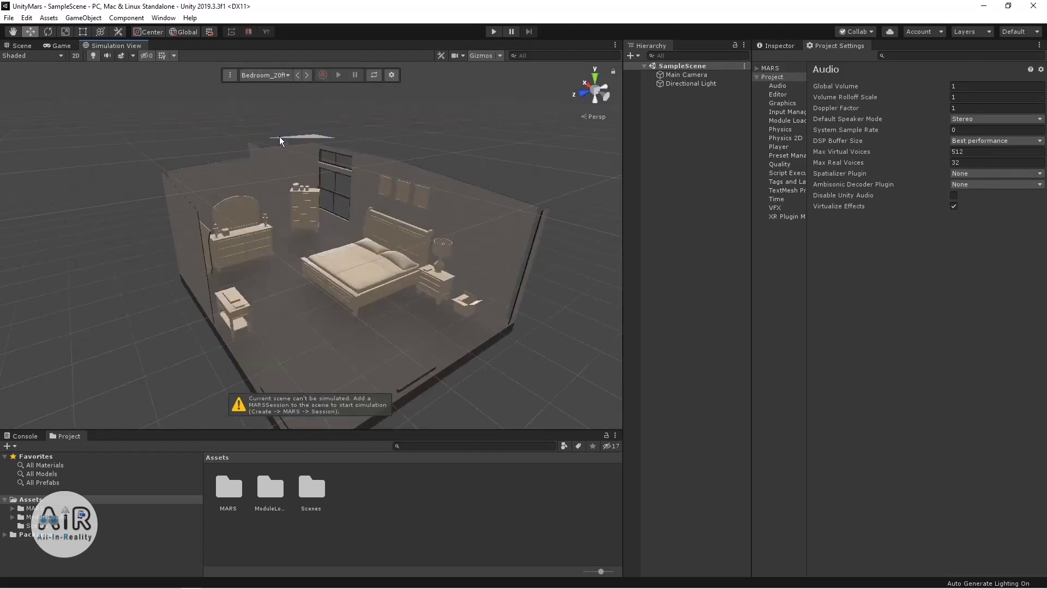
click(266, 78)
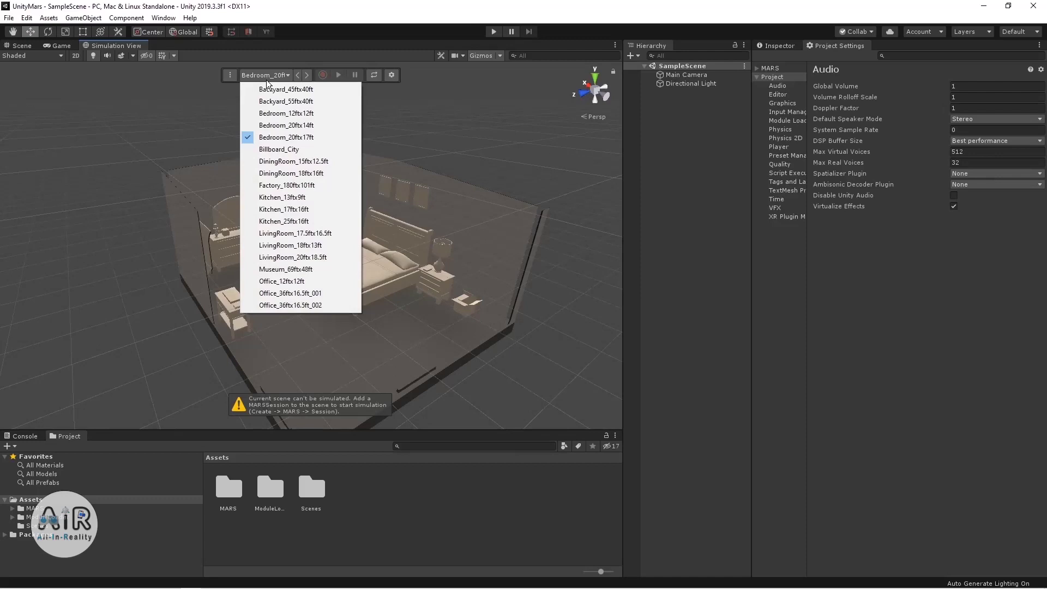
click(279, 155)
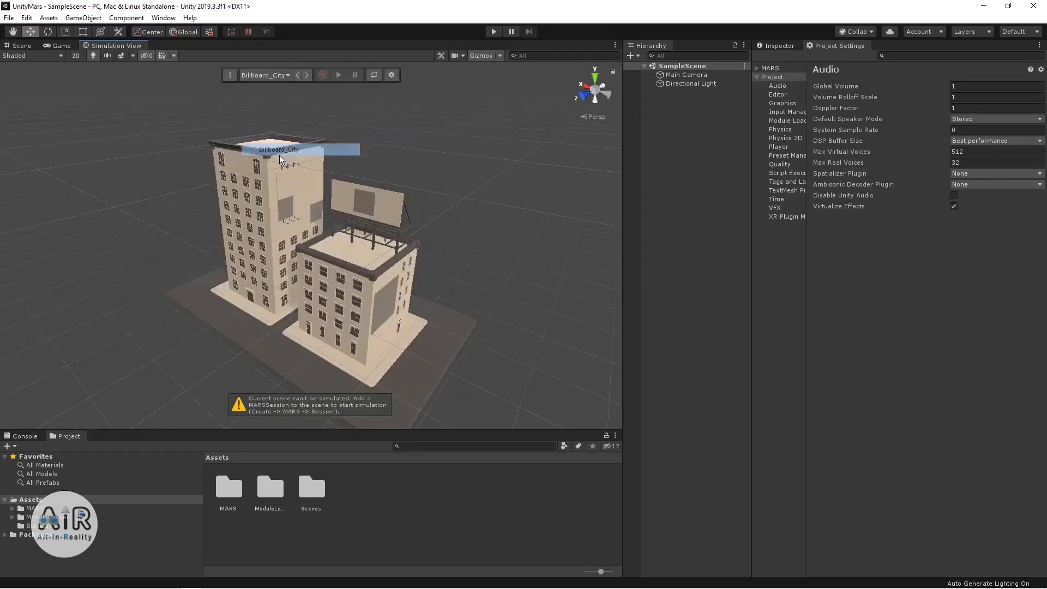
- Preview the DiningRoom_15ftx12.5ft, Kitchen_13ftx9ft and Factory_180ftx101ft simulation environments, looking around inside the factory
click(270, 75)
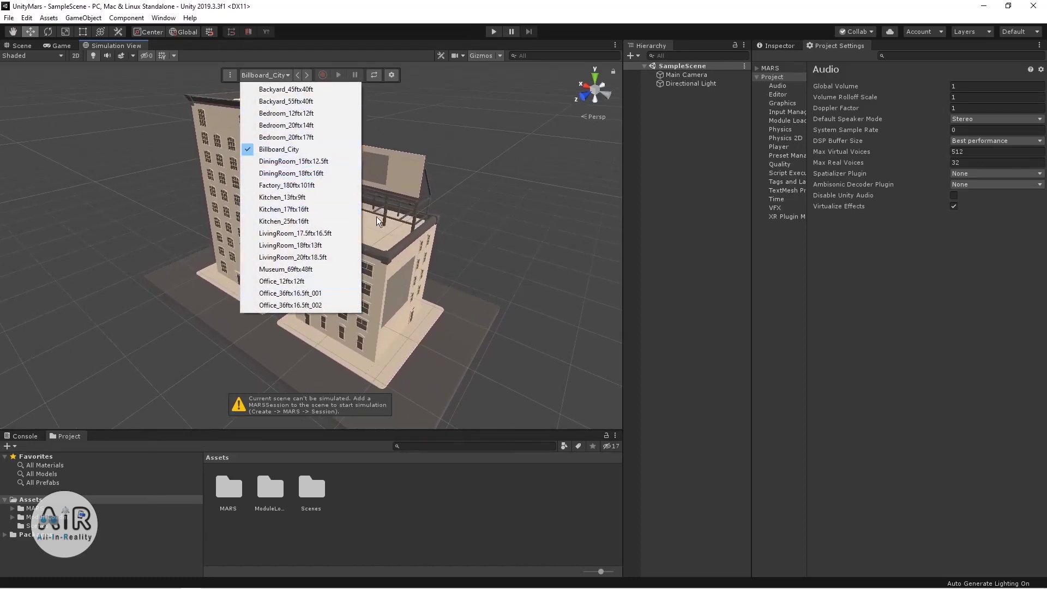
click(338, 158)
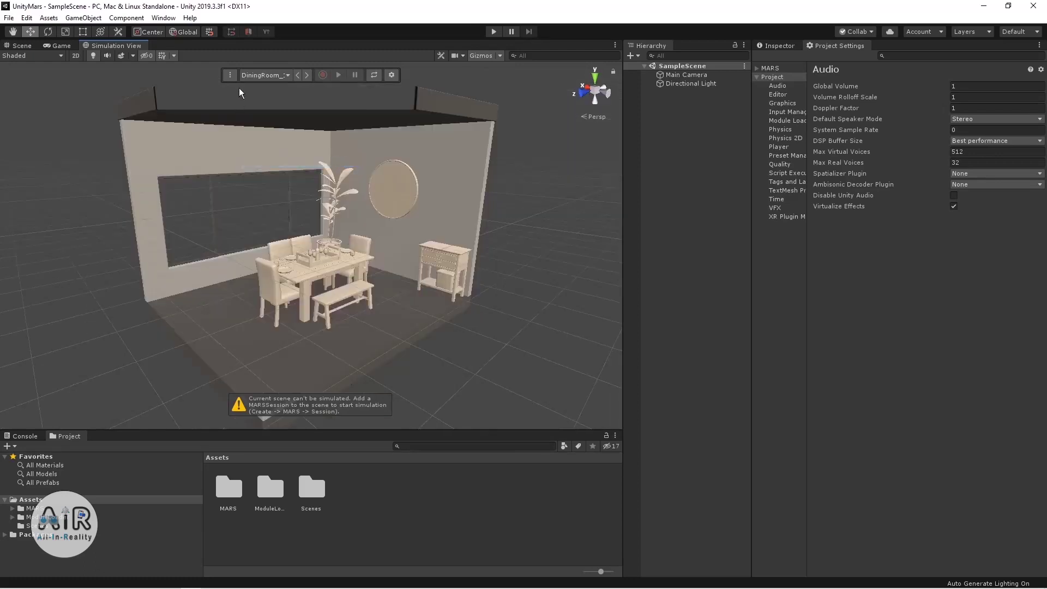
click(266, 74)
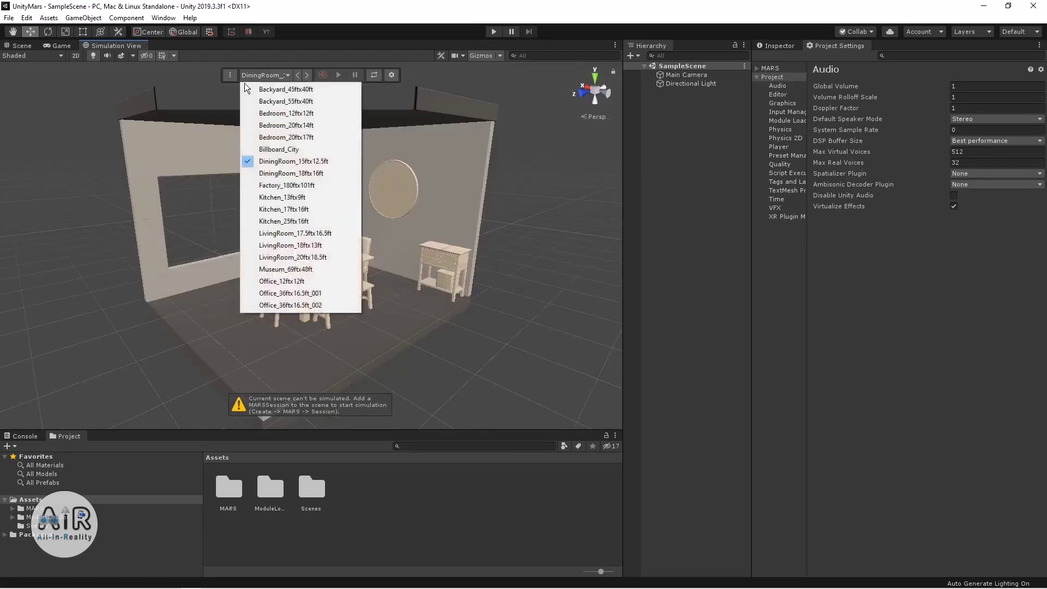
click(295, 198)
click(264, 75)
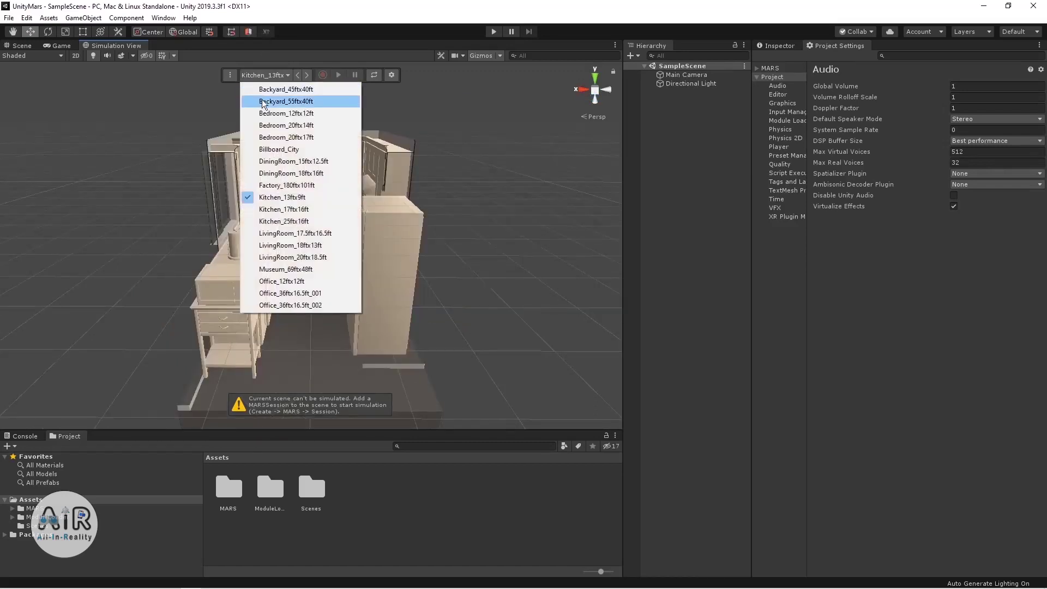
click(278, 189)
right_drag(371, 260, 276, 116)
- Preview the Museum_69ftx48ft and Backyard_55ftx40ft environments, and set the simulation environment to Bedroom_12ftx12ft
click(276, 75)
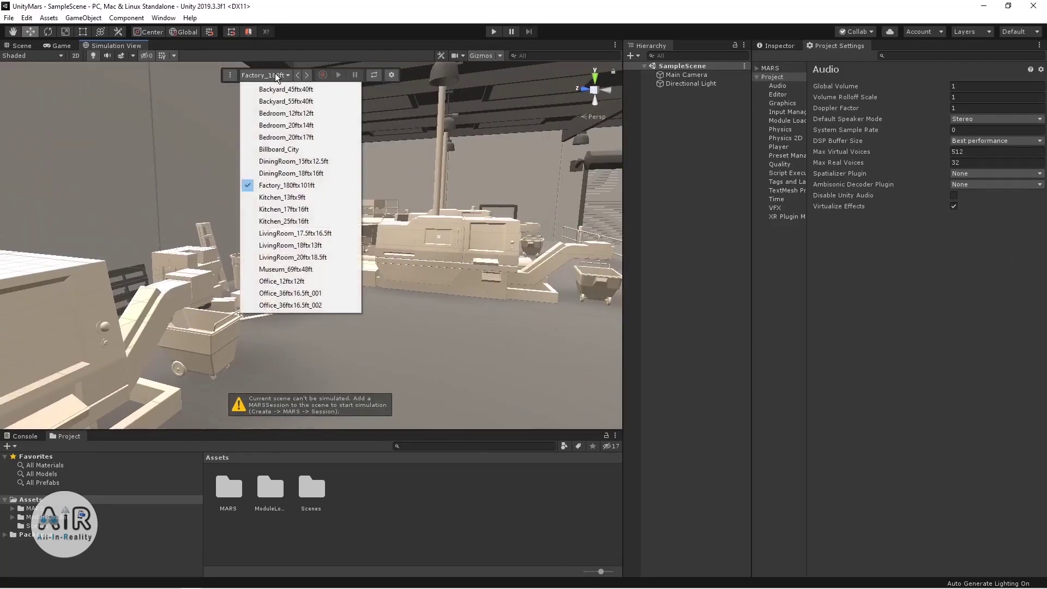
click(286, 272)
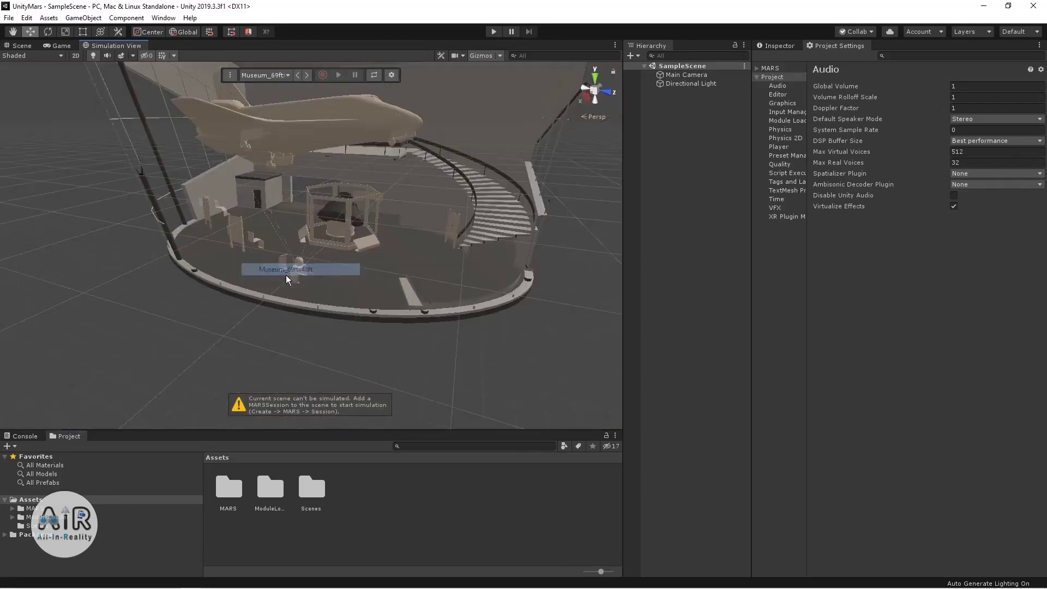
click(270, 76)
click(271, 102)
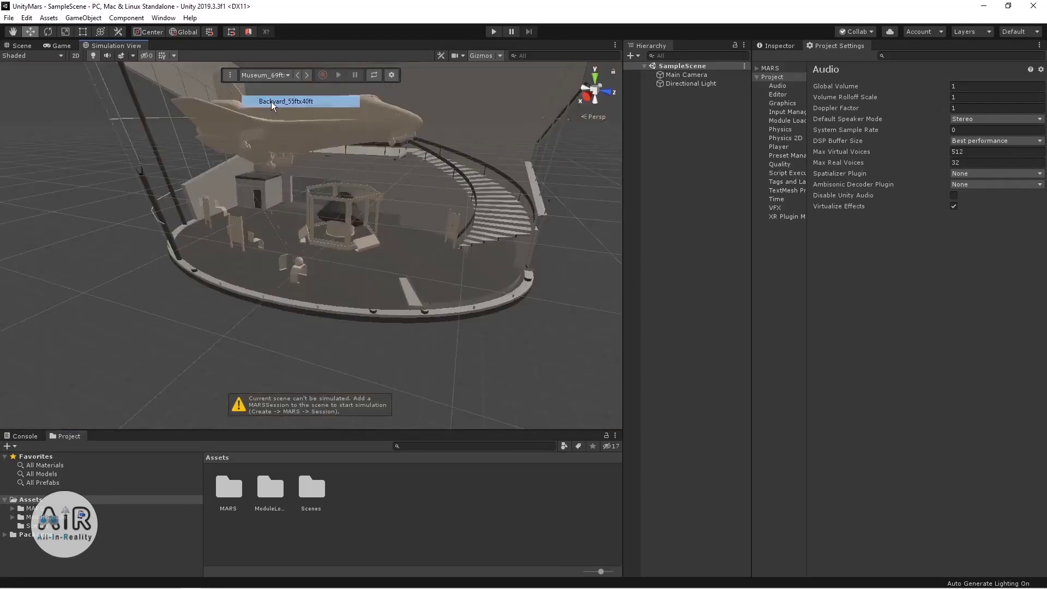
click(273, 76)
click(284, 115)
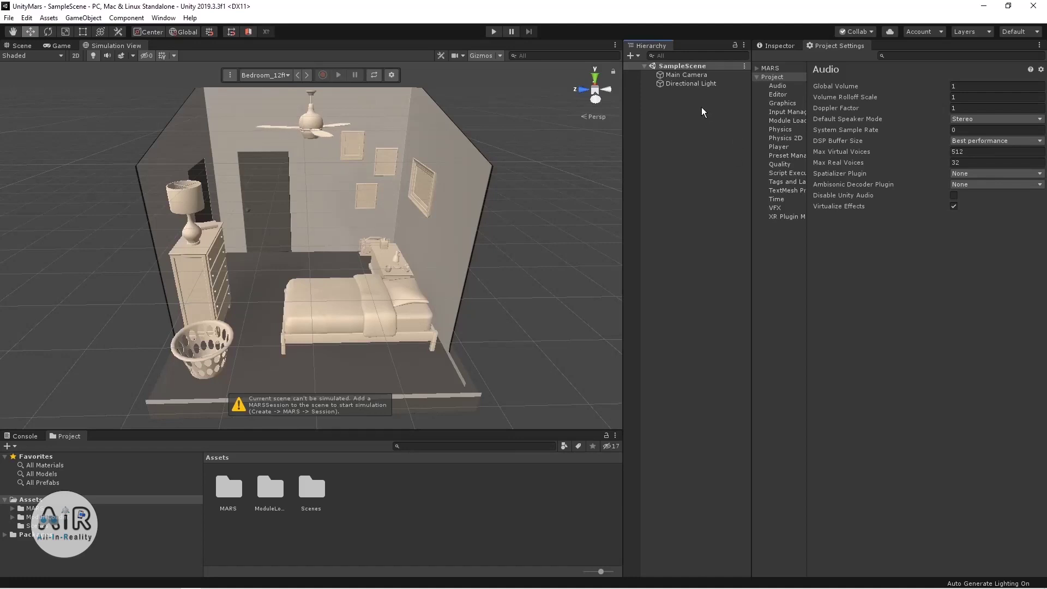
- Look through the MARS object types, including the data visualizers, and add a MARS Session to the scene
click(635, 56)
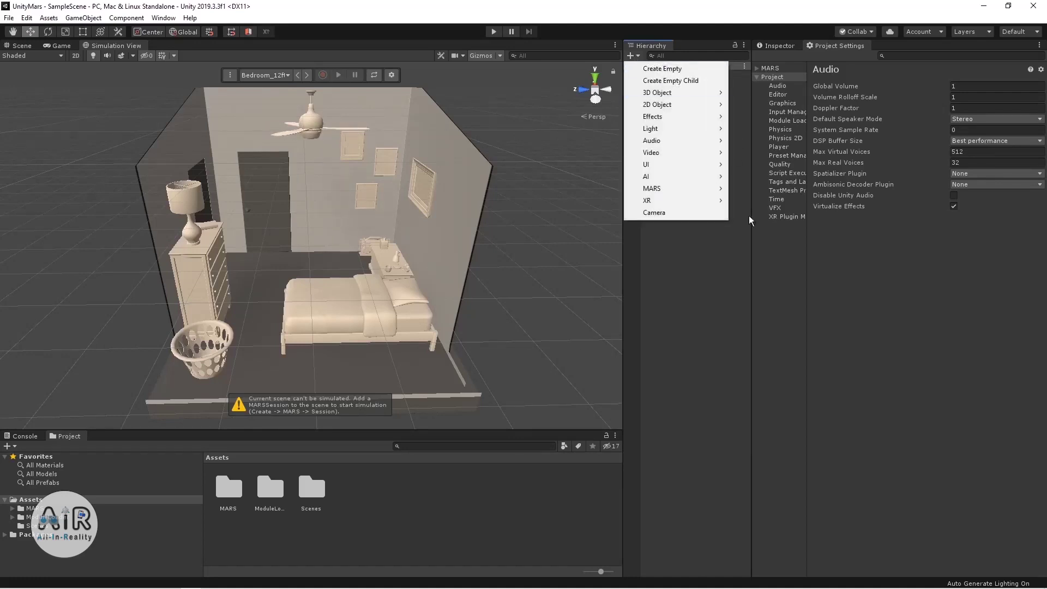
mouse_move(726, 188)
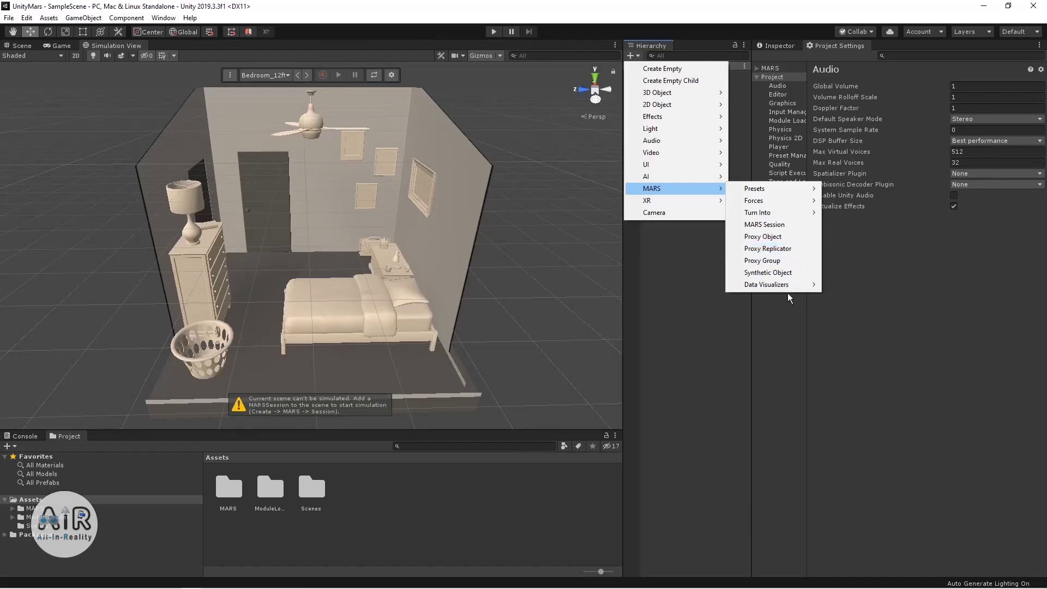
mouse_move(789, 289)
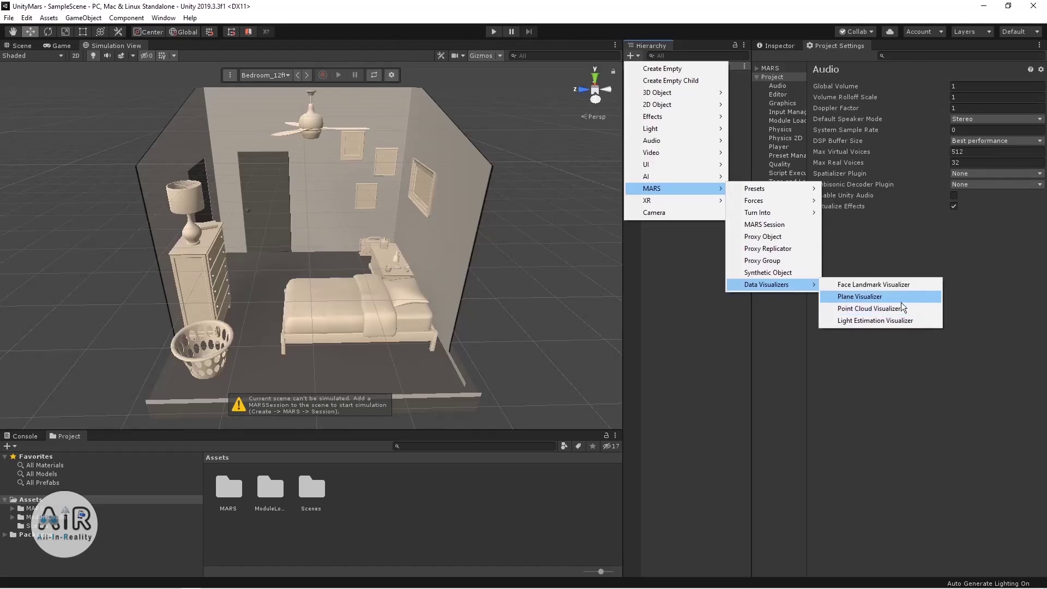
click(809, 293)
mouse_move(806, 286)
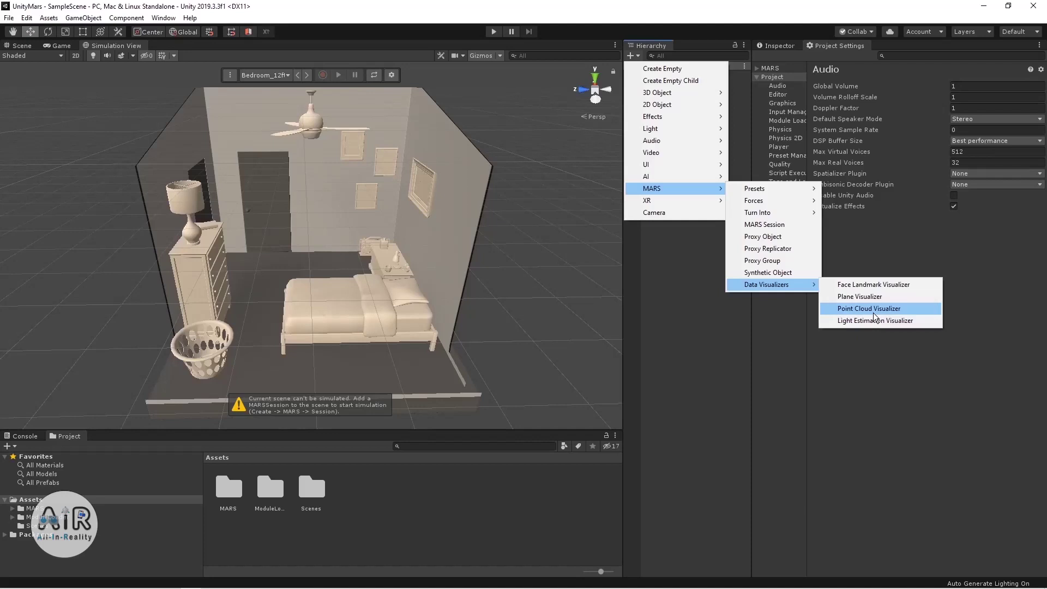
click(763, 225)
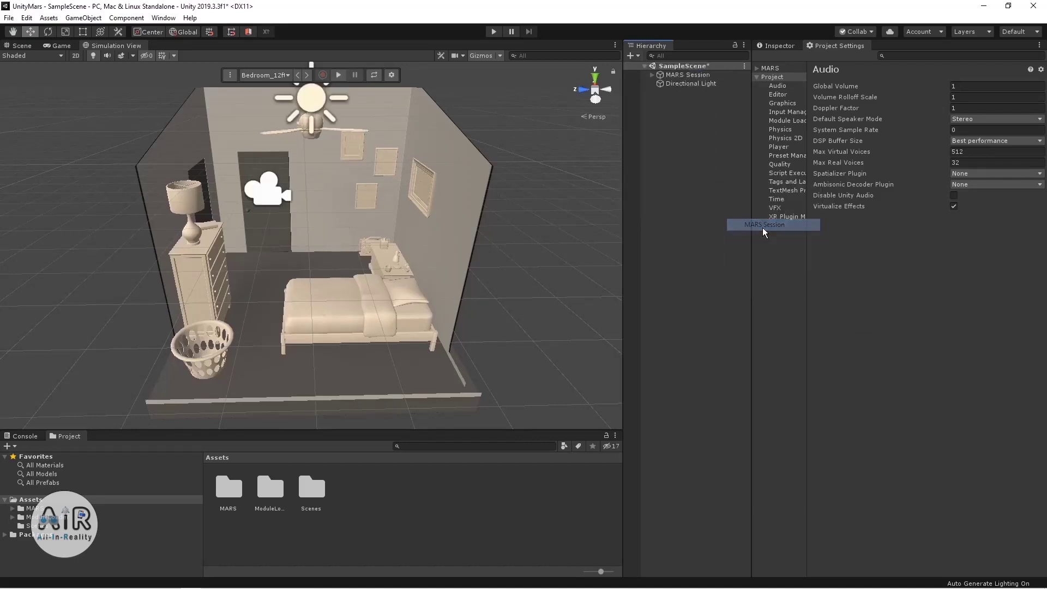
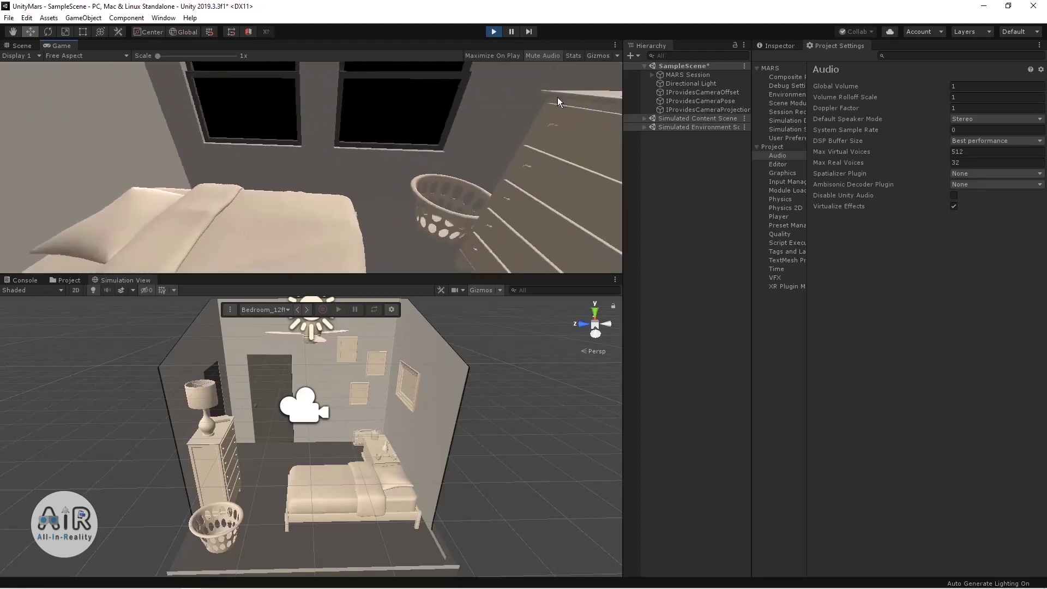
- Look around the simulated bedroom from the device camera in the running Game view
right_drag(244, 148, 469, 129)
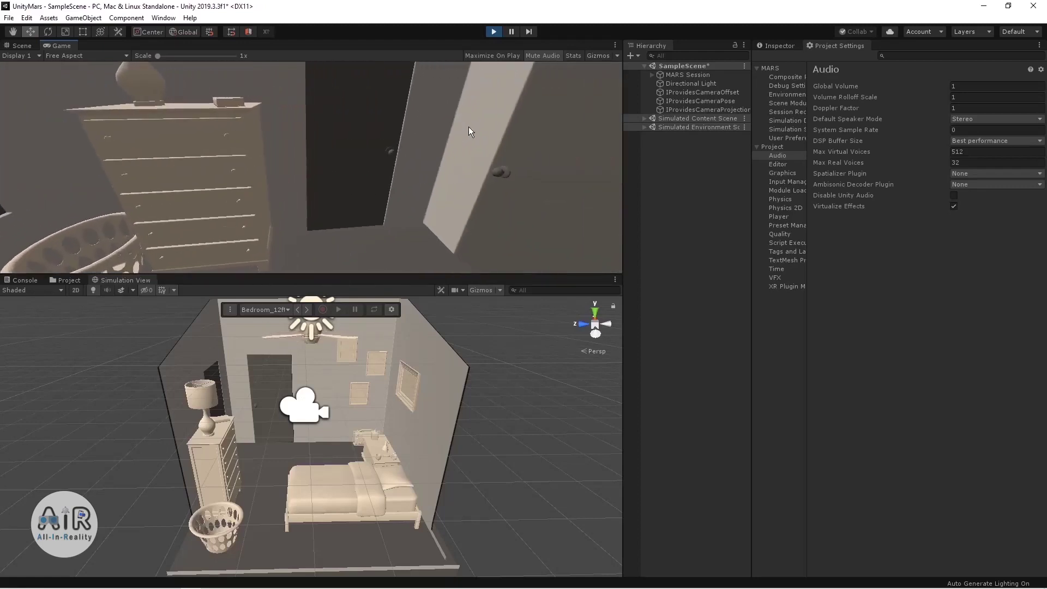
right_drag(232, 162, 374, 131)
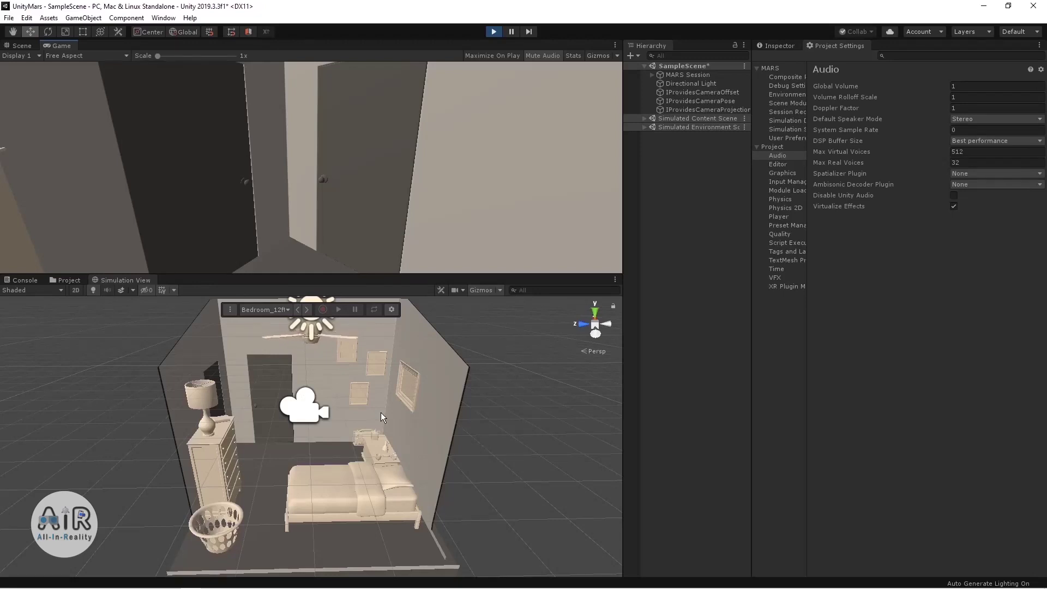
right_drag(364, 212, 127, 266)
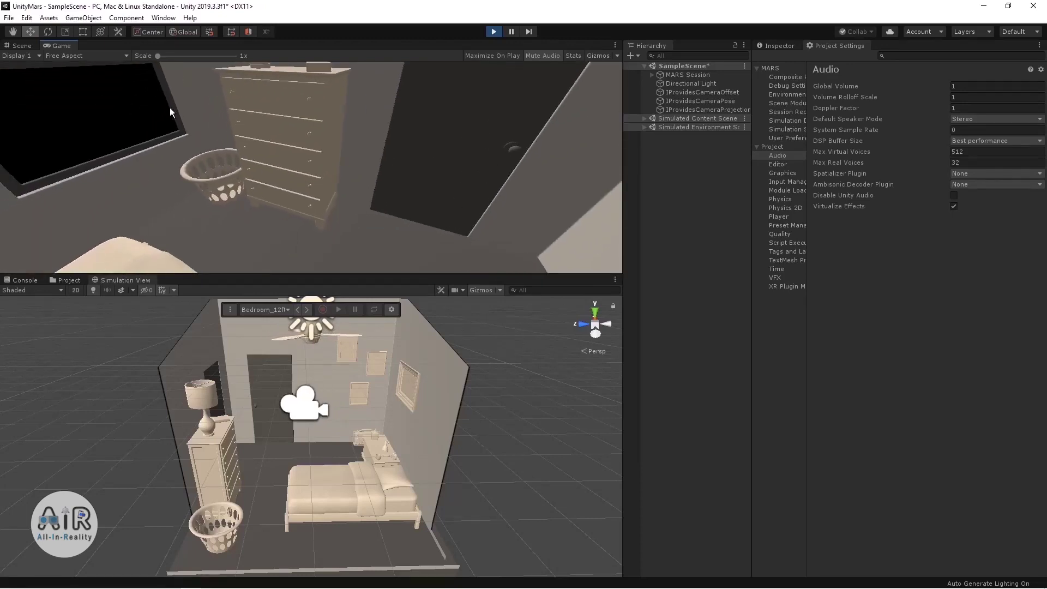
- Switch the Simulation View to the MARS Device View, try a session recording, and discard it without saving
click(166, 19)
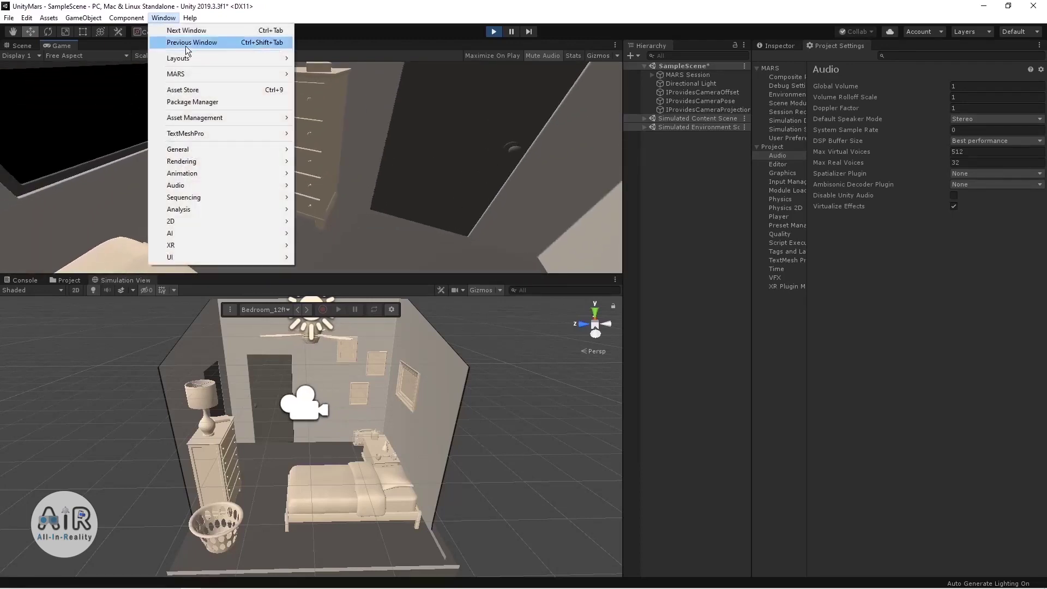
mouse_move(198, 74)
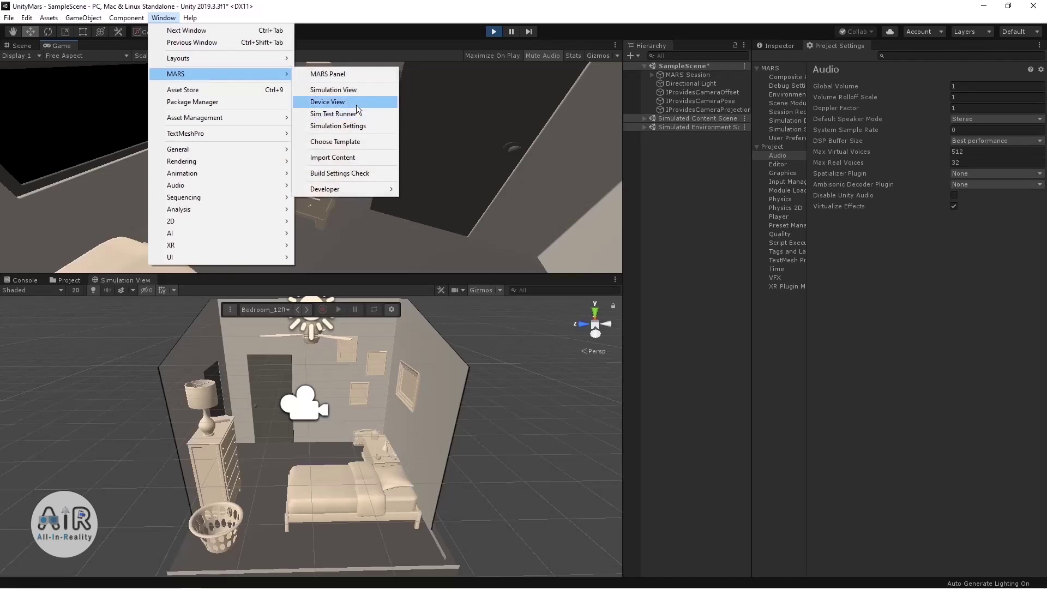
click(352, 102)
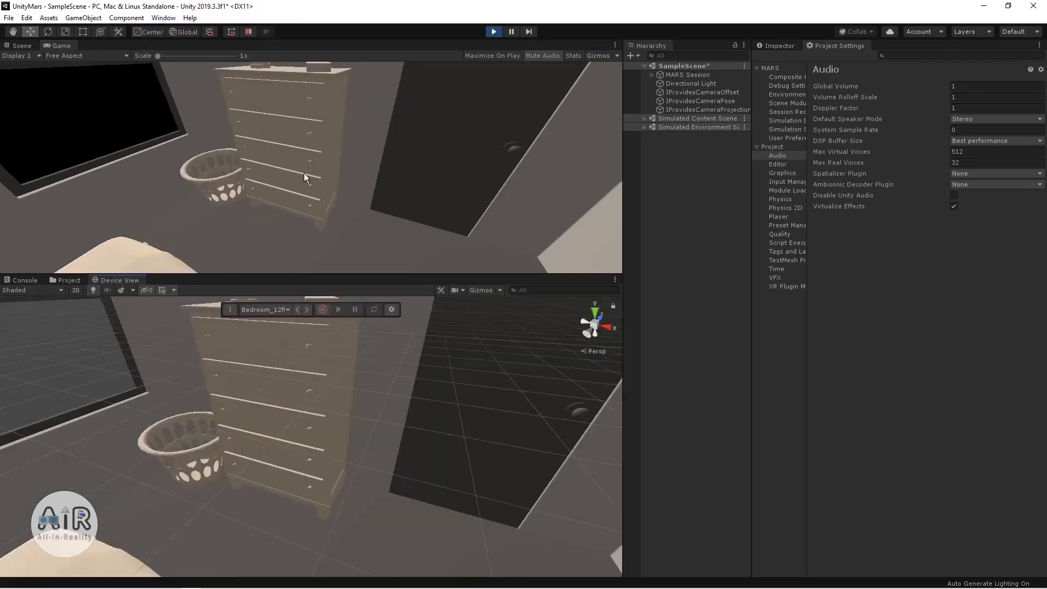
click(322, 310)
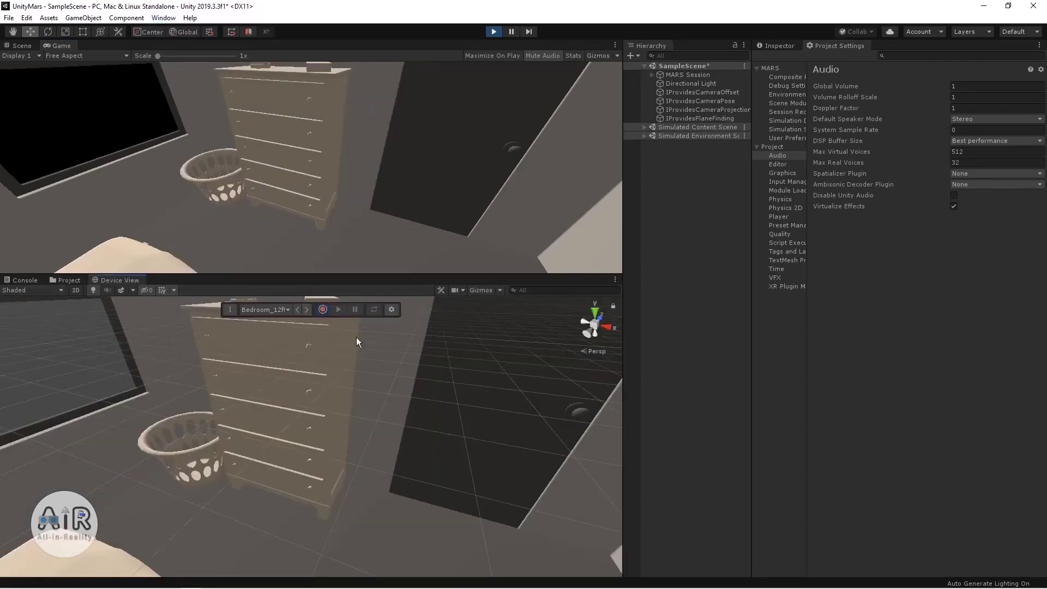
click(322, 309)
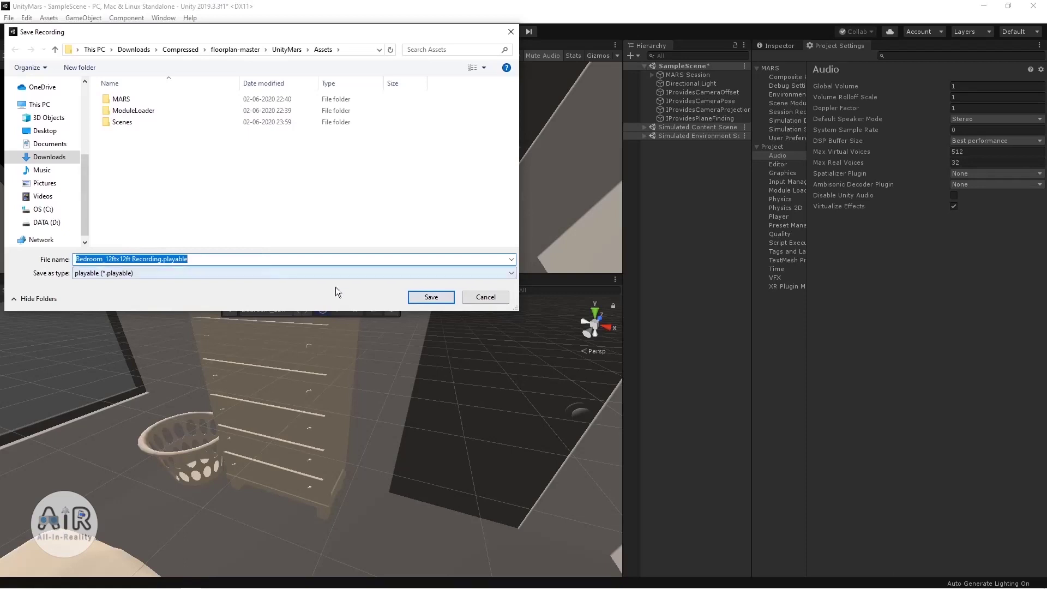
click(483, 298)
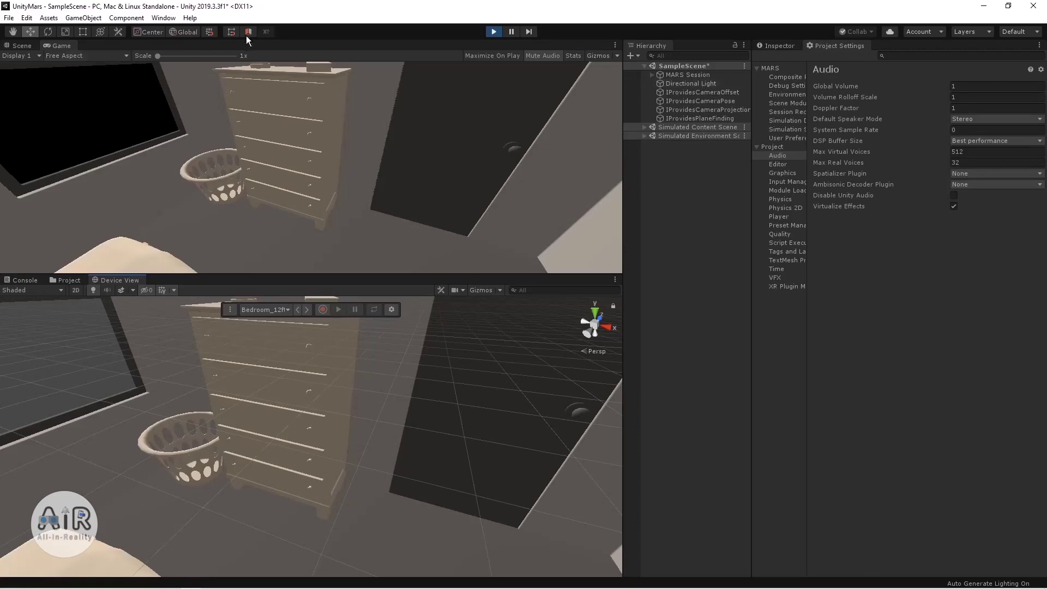
- Switch from the Device View back to the MARS Simulation View and stop play mode
click(164, 18)
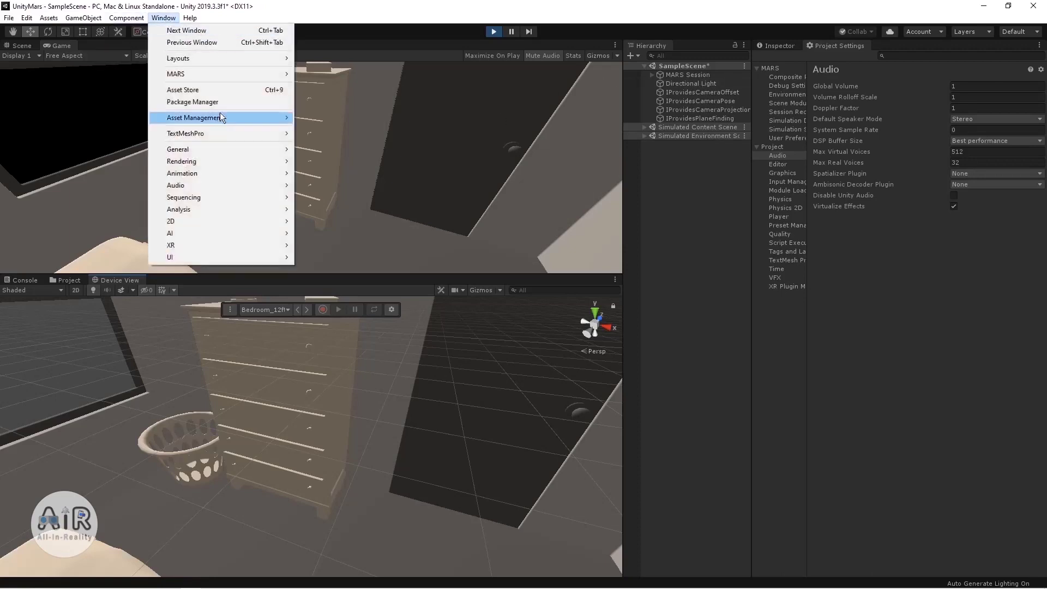
mouse_move(244, 74)
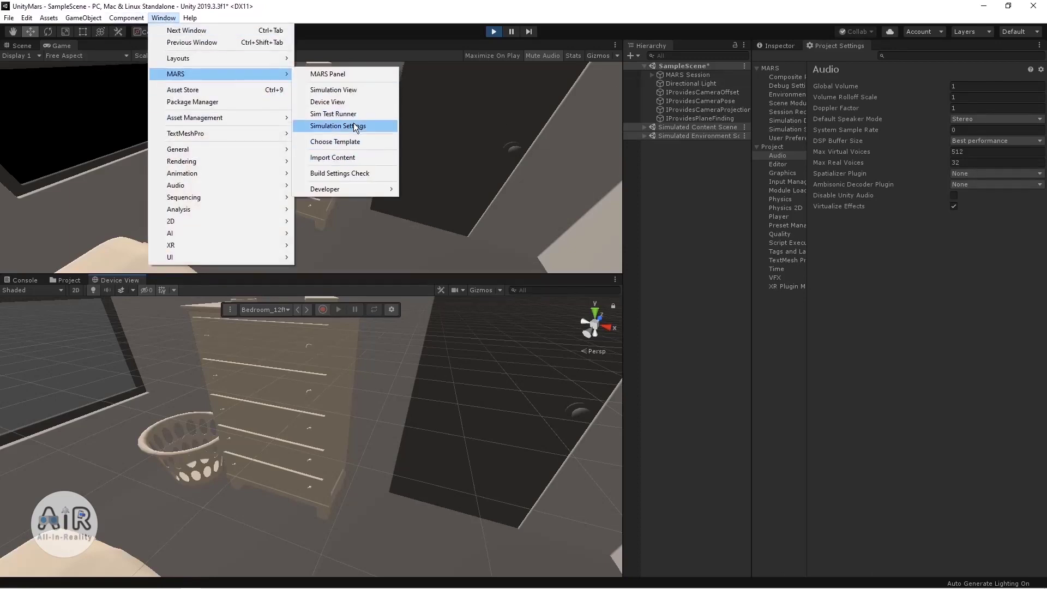
click(354, 90)
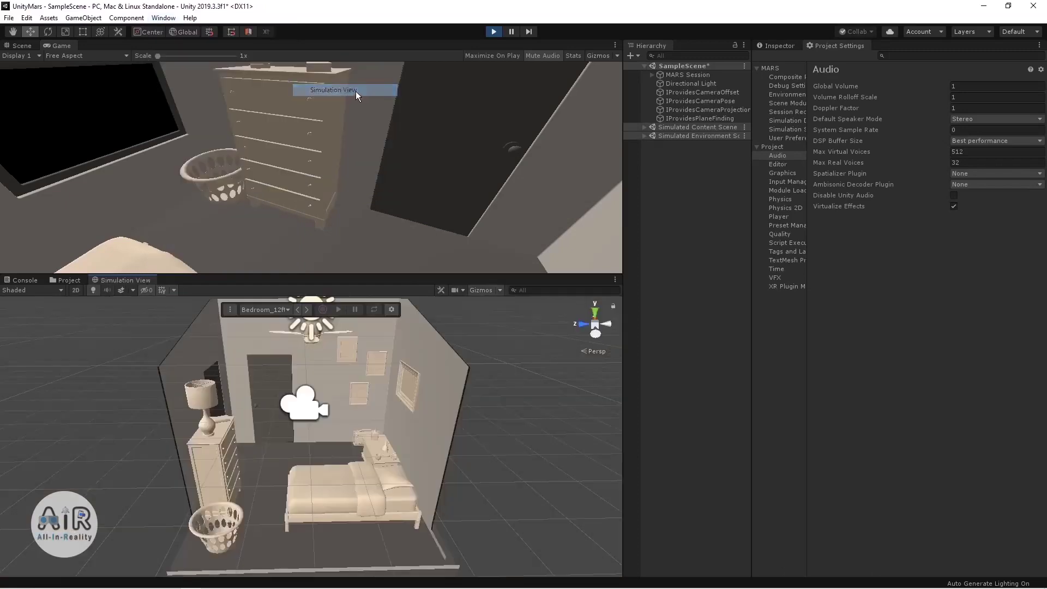
click(493, 31)
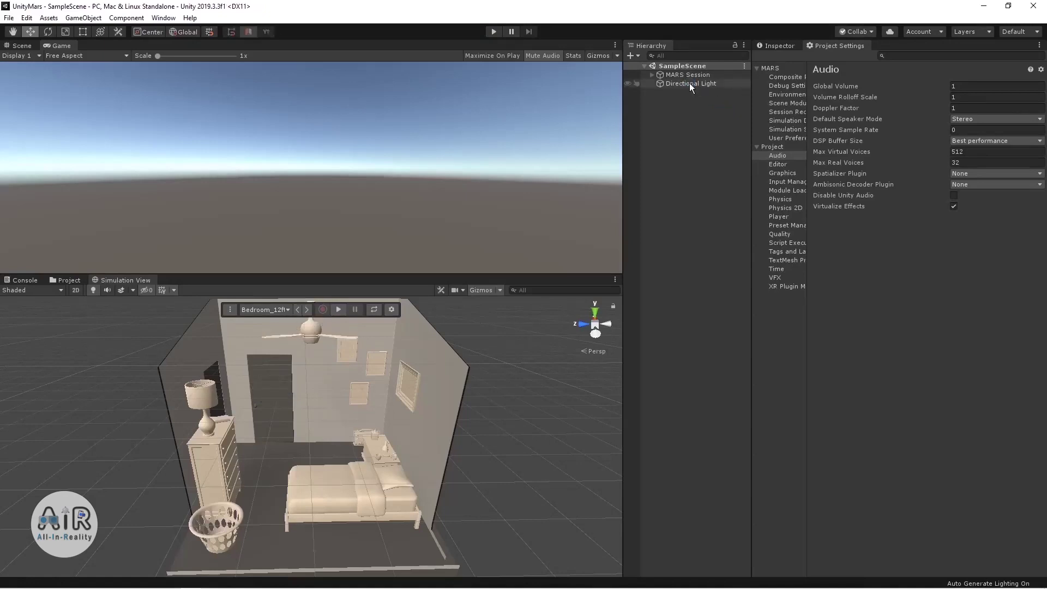
- Add a MARS Plane Visualizer to the scene and save the scene
click(634, 56)
mouse_move(705, 199)
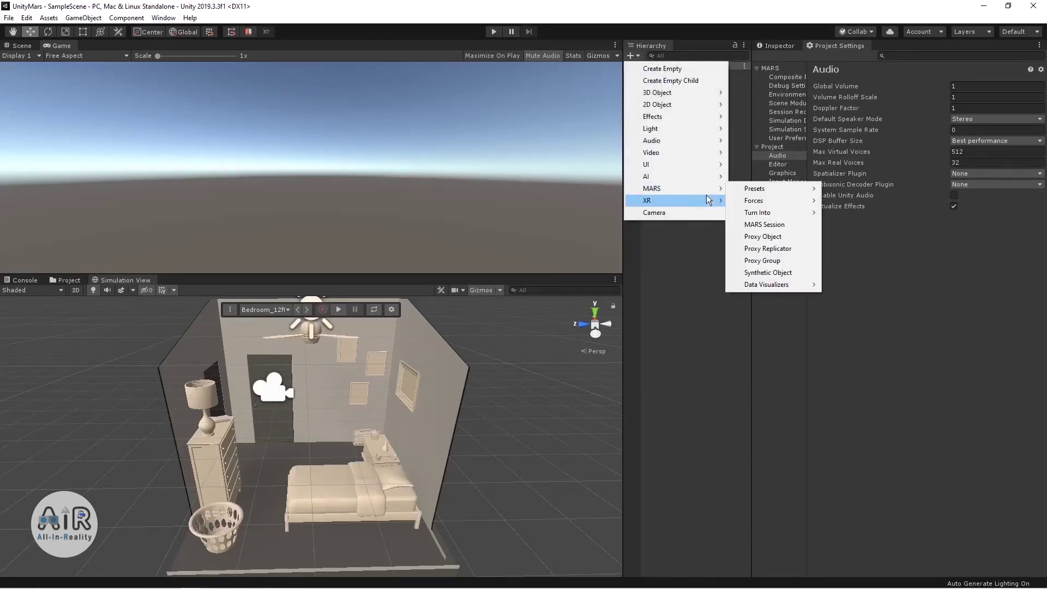
mouse_move(673, 189)
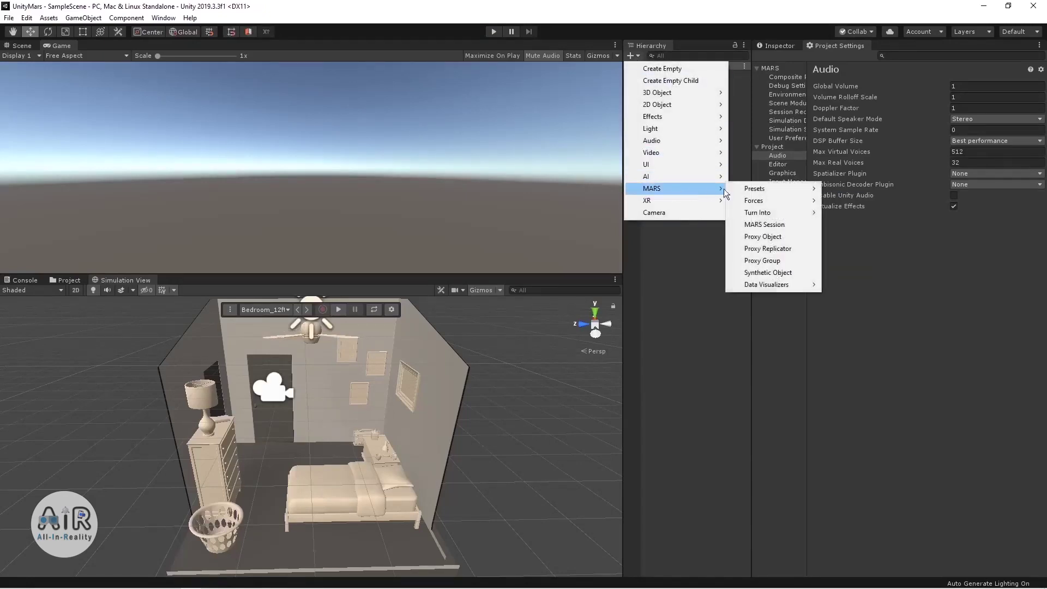
mouse_move(761, 284)
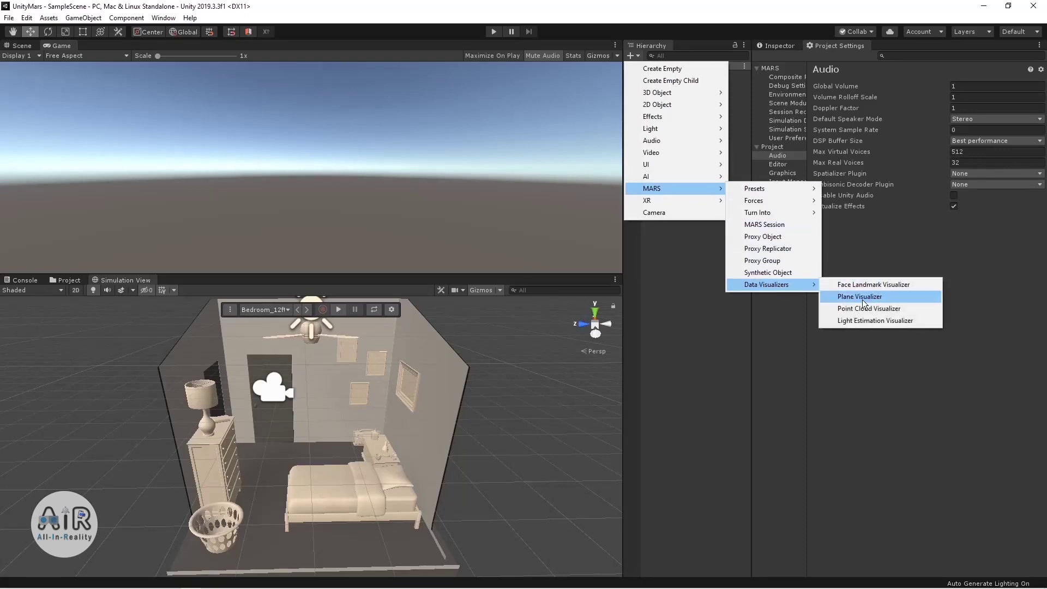
click(862, 299)
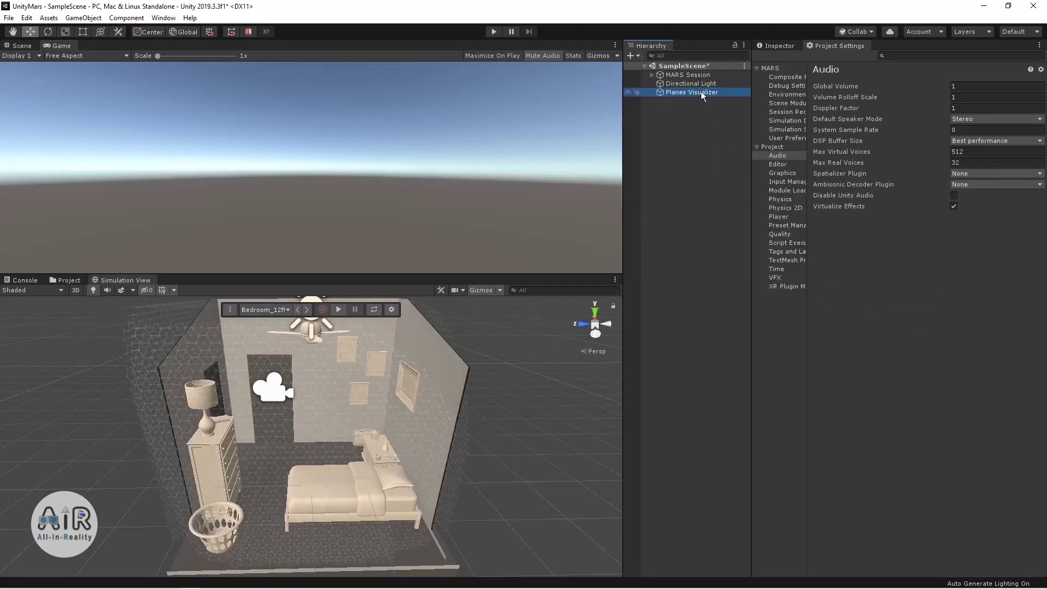
key(ctrl+s)
- Add a MARS Point Cloud Visualizer to the scene and display its component settings
click(630, 56)
mouse_move(666, 191)
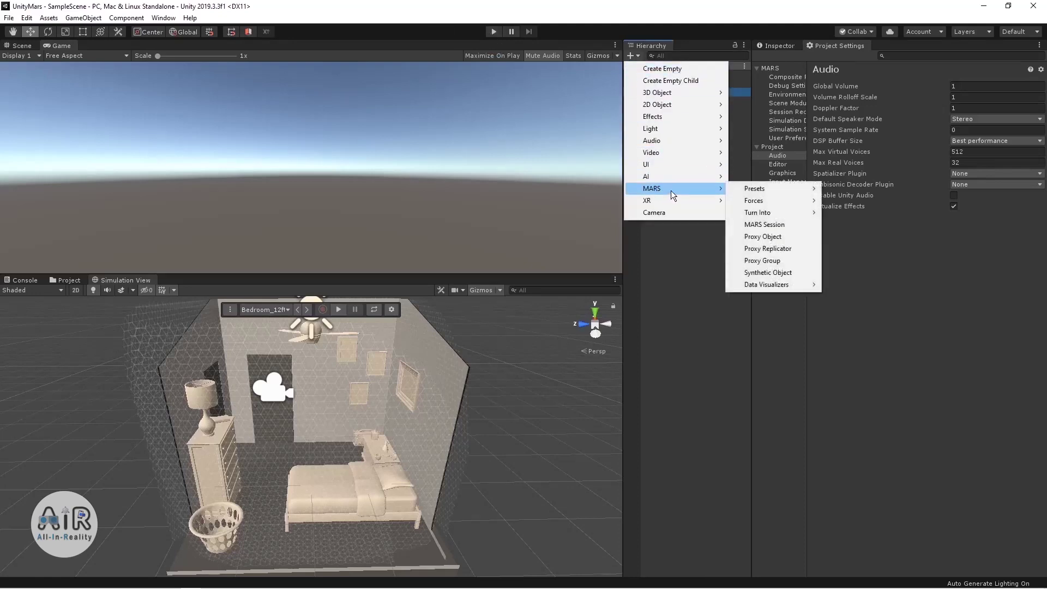
mouse_move(806, 290)
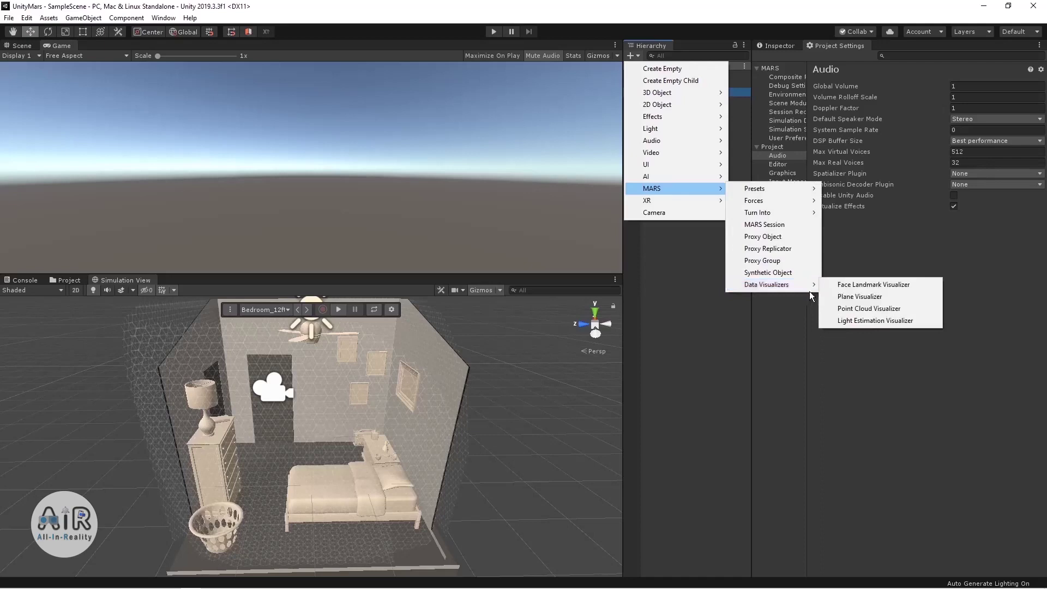
click(878, 309)
click(775, 44)
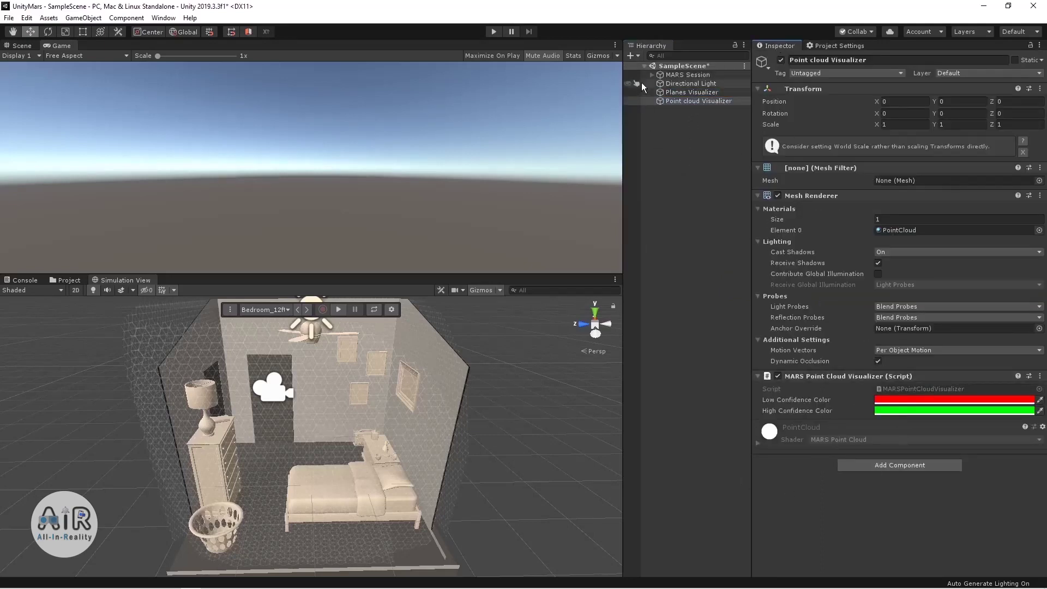
- Save the scene and start play mode to test the plane and point cloud visualizers
key(ctrl+s)
click(494, 32)
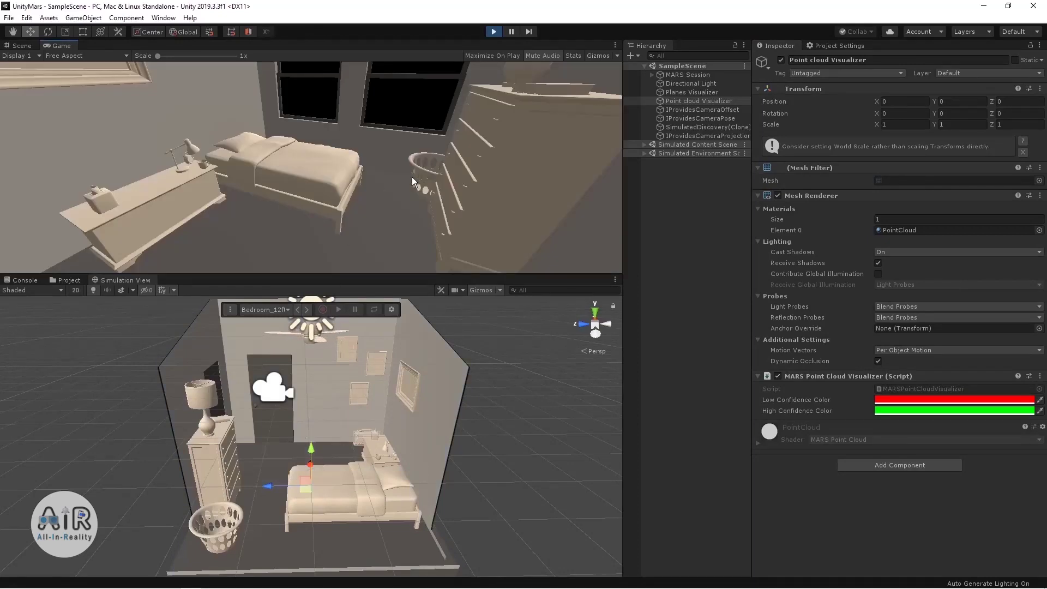
- Move the simulated camera around the bedroom to scan the bed and walls with both visualizers, and stop play mode
right_drag(411, 176, 322, 256)
key(w)
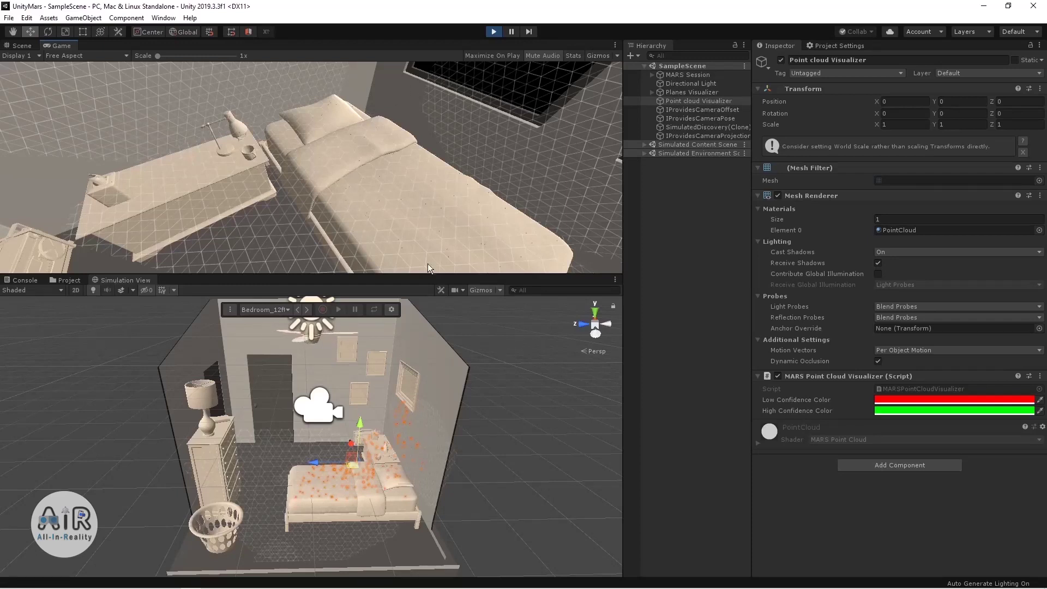
right_drag(302, 441, 352, 439)
right_drag(392, 153, 473, 152)
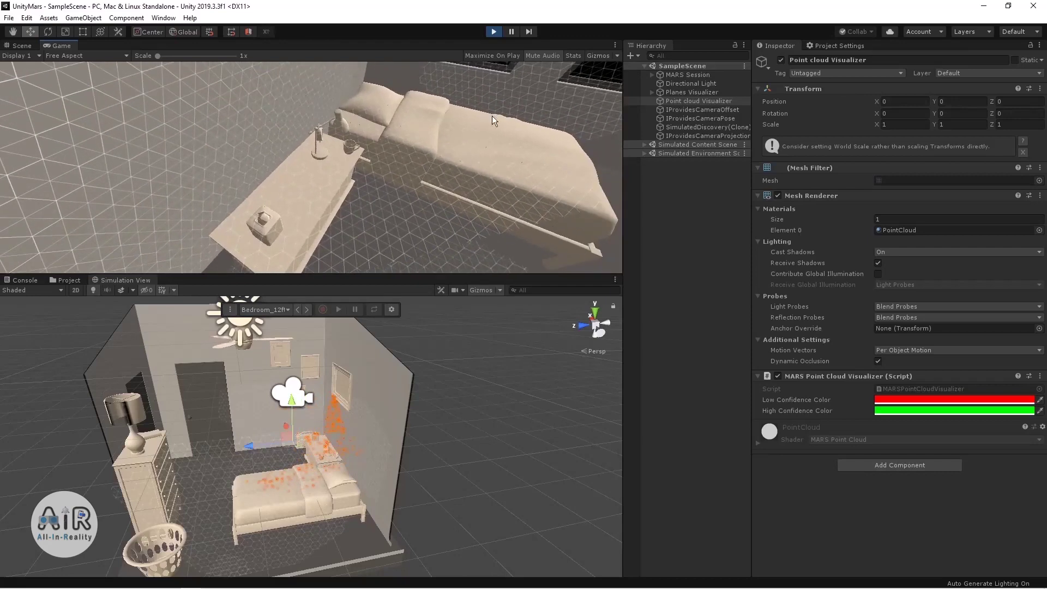
click(494, 32)
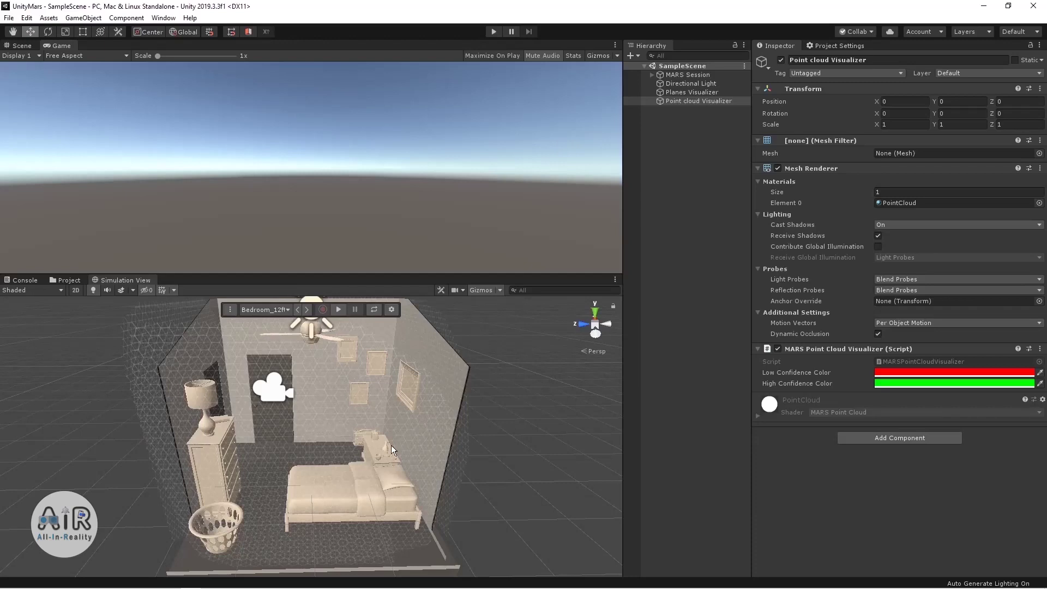
- Open the MARS template chooser and create a scene from the Tabletop template
click(678, 137)
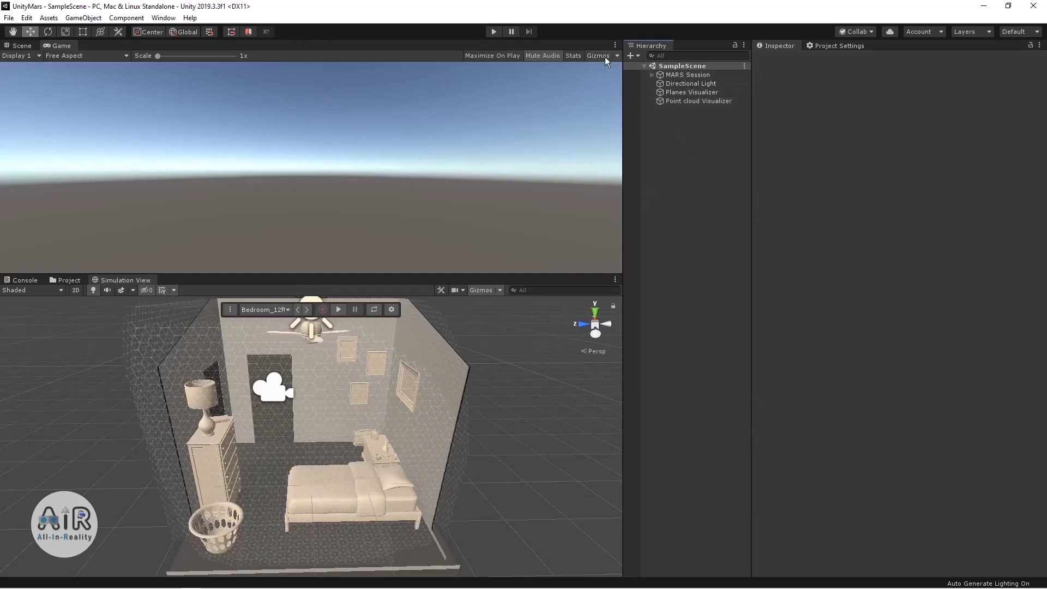
click(164, 18)
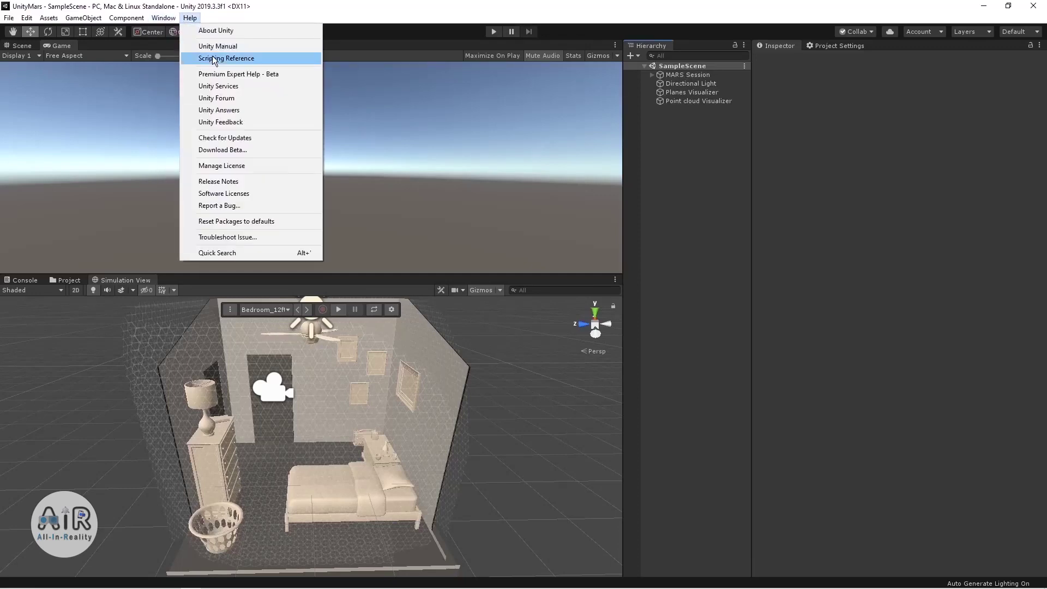
mouse_move(204, 78)
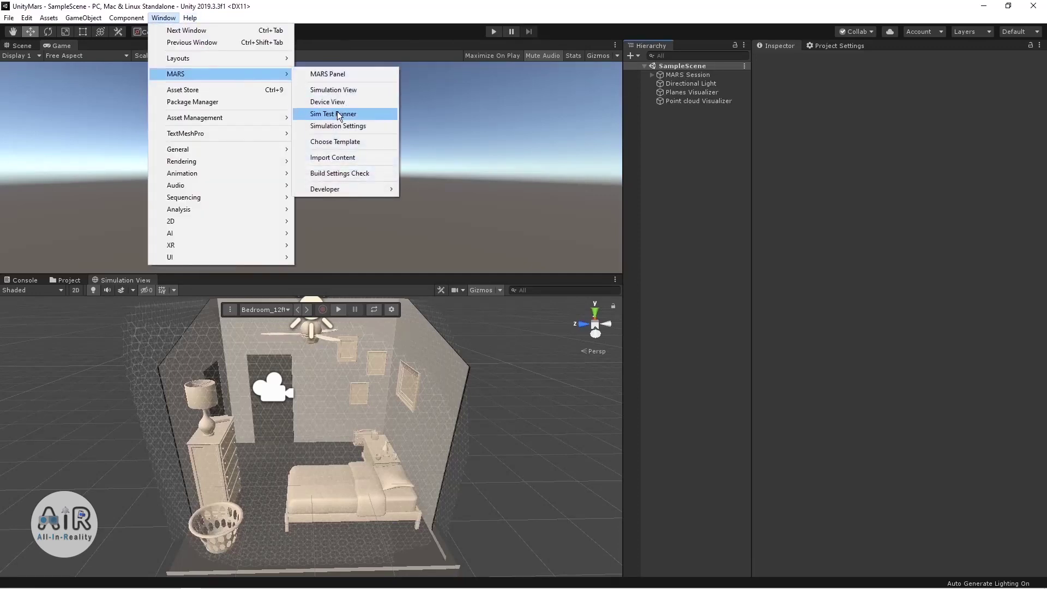
click(352, 141)
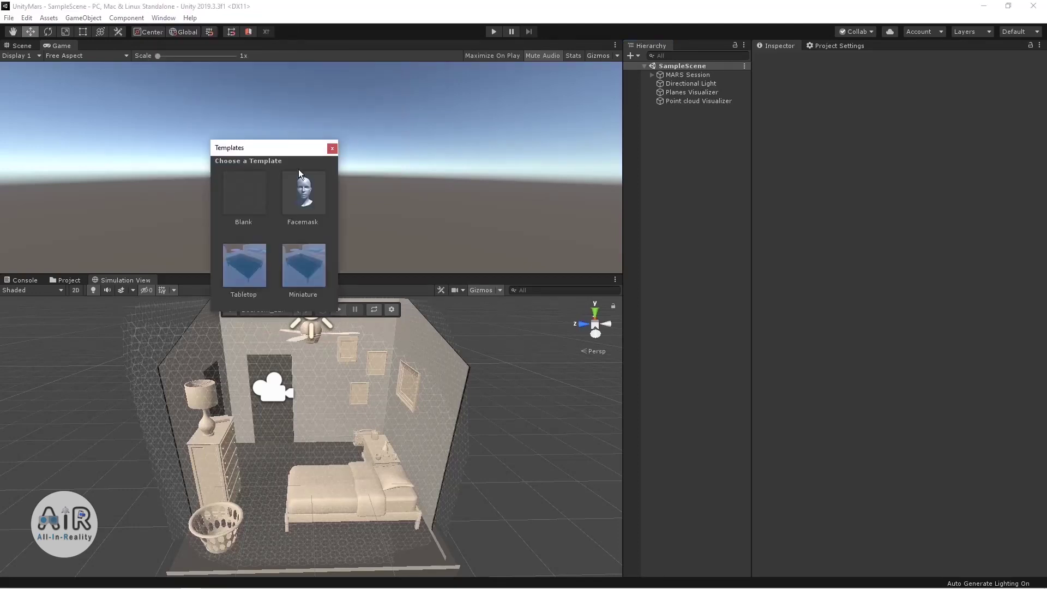
click(247, 265)
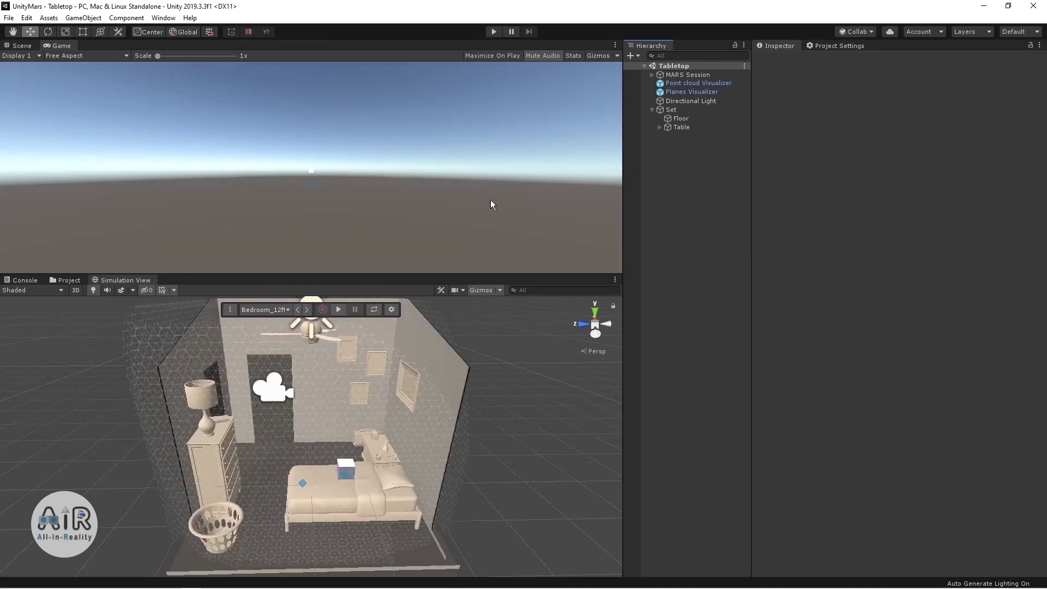
- Start play mode and move the simulated camera toward the bed to test the Tabletop scene
click(493, 31)
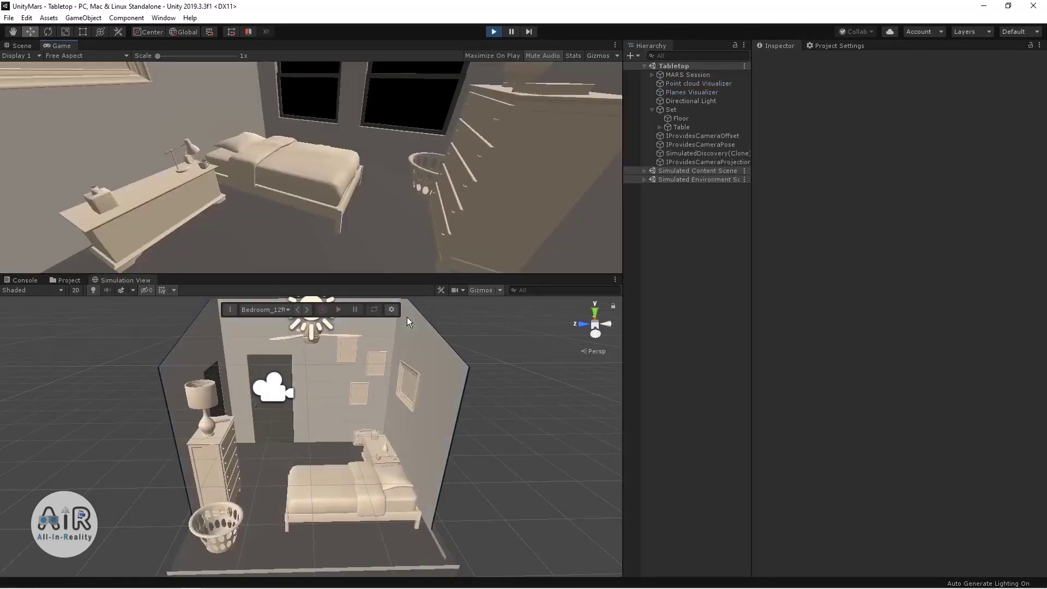
key(w)
right_drag(369, 191, 331, 243)
key(w)
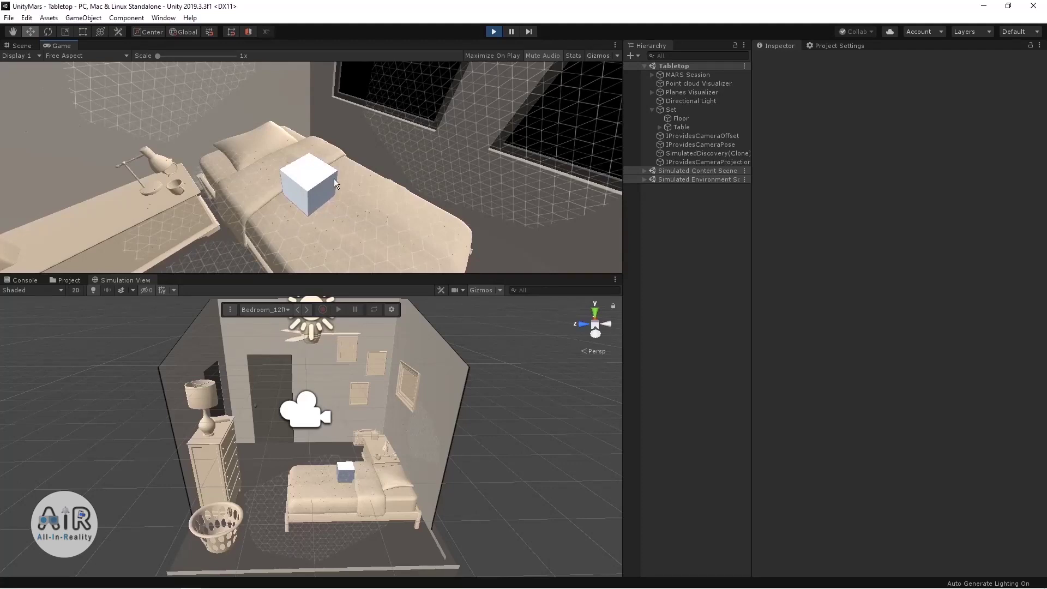
- Inspect the Table proxy's child objects and its Plane Size Condition, including the minimum size
click(675, 119)
click(685, 126)
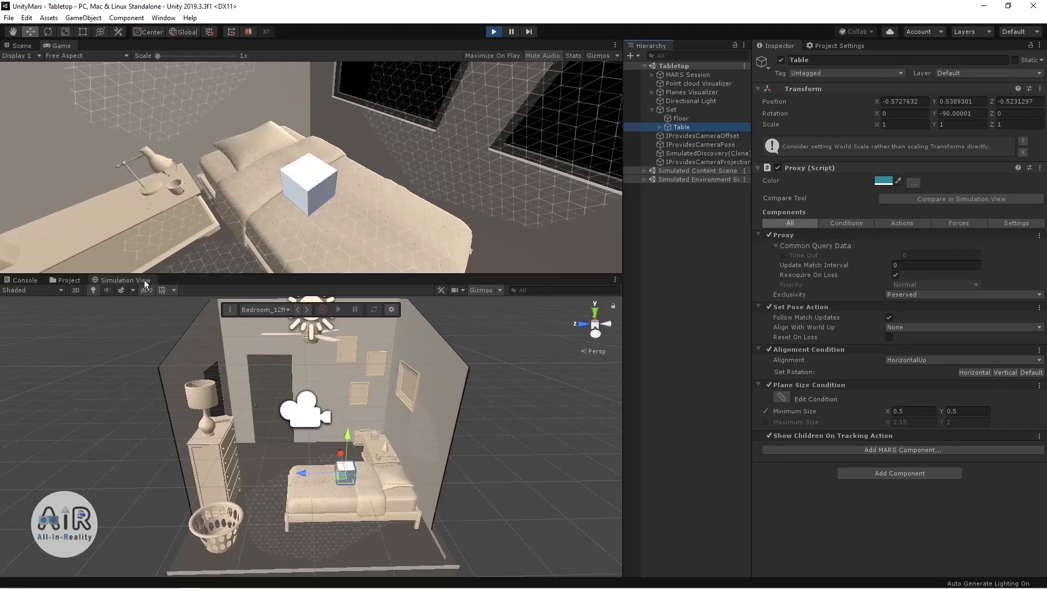
click(660, 127)
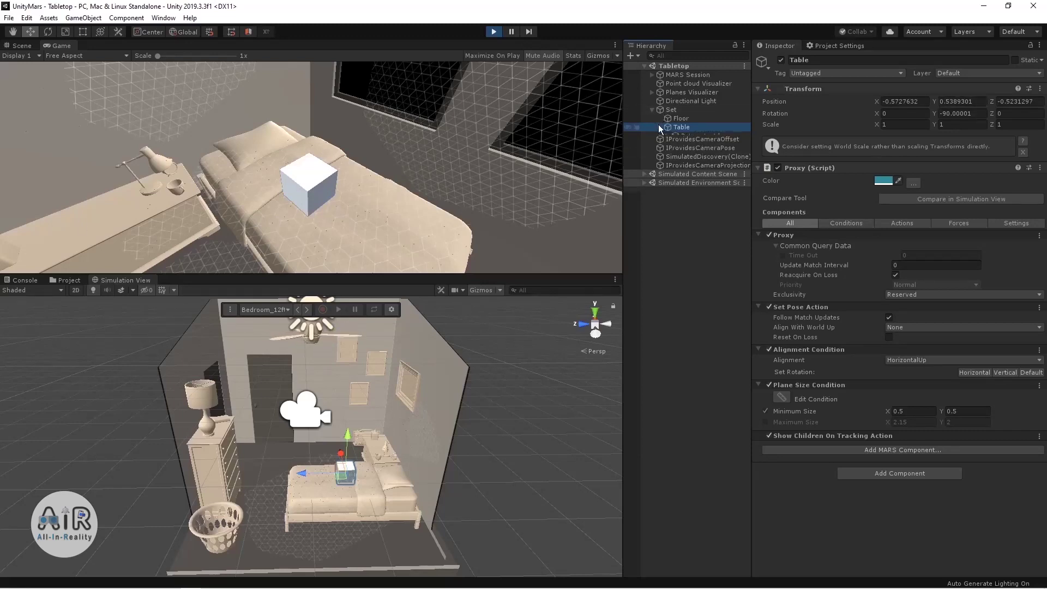
click(666, 136)
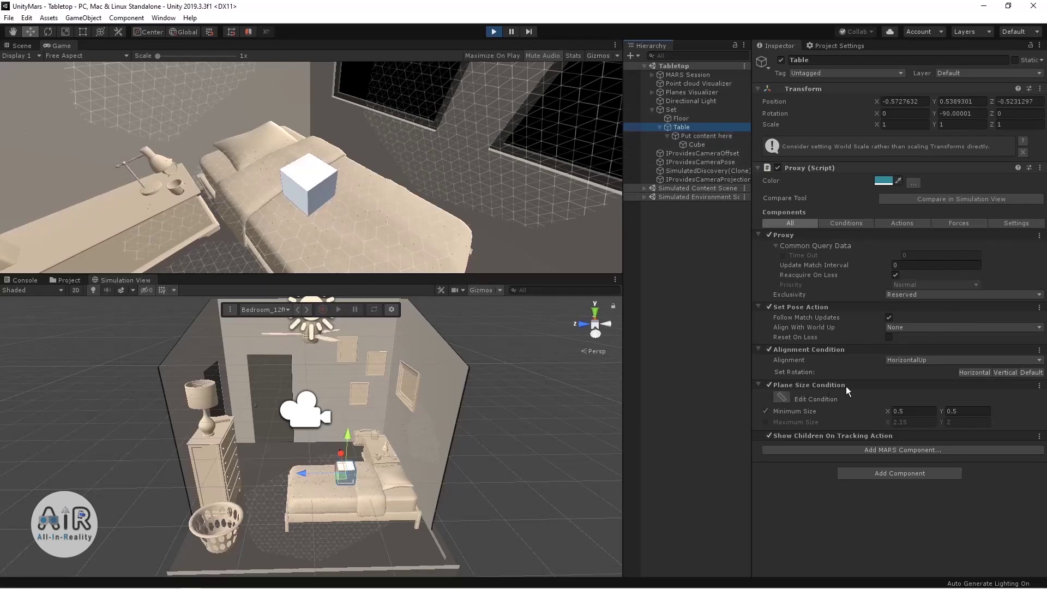
click(912, 412)
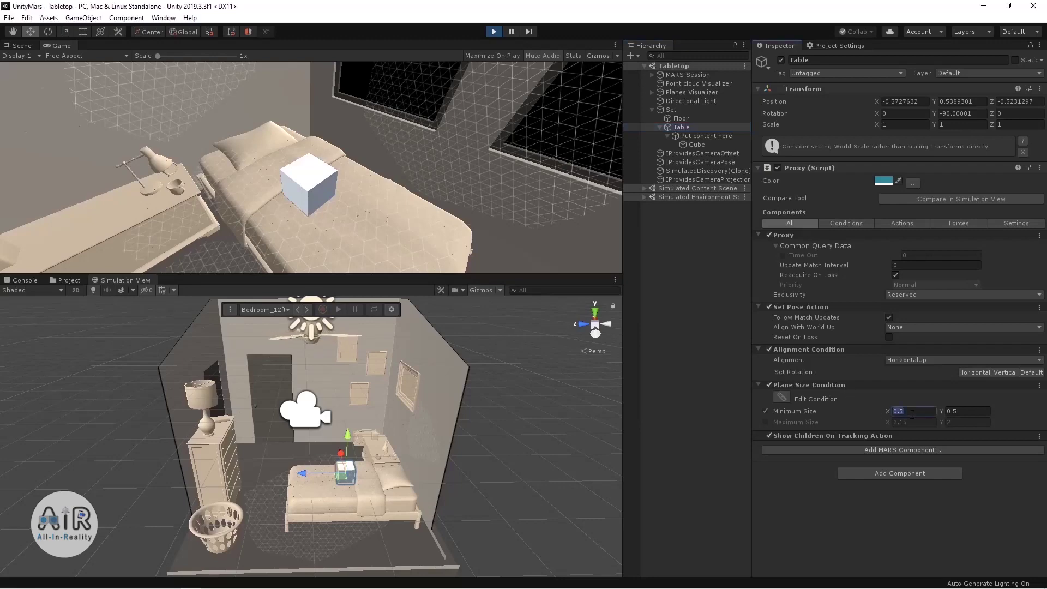
mouse_move(457, 185)
right_down()
mouse_move(410, 198)
mouse_move(440, 196)
right_up()
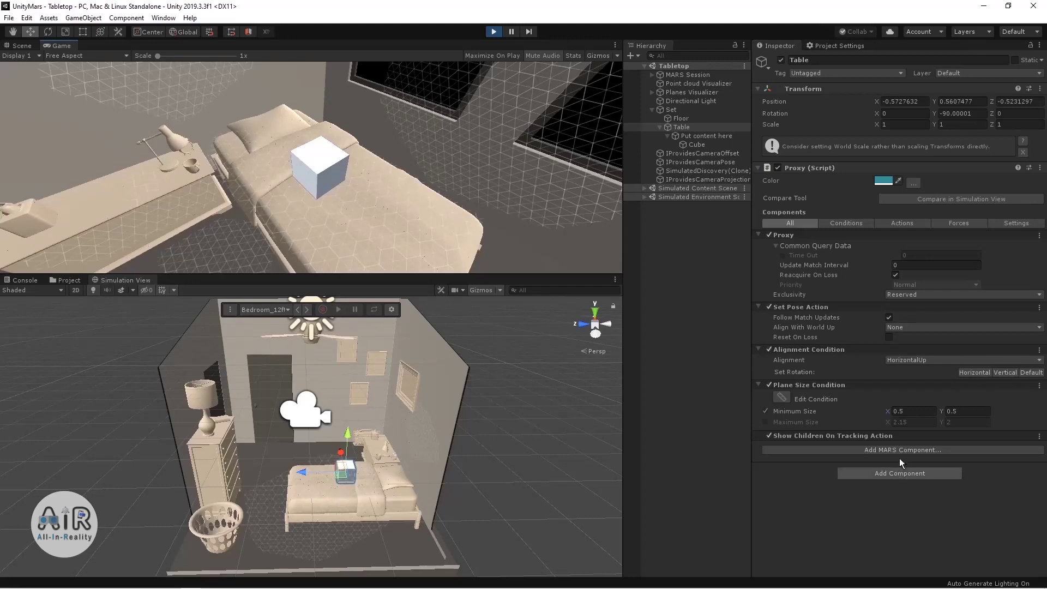
- Enable editing of the Table's Plane Size Condition and resize its minimum-size outline to about 0.49 by 0.54 in the Simulation View
click(781, 394)
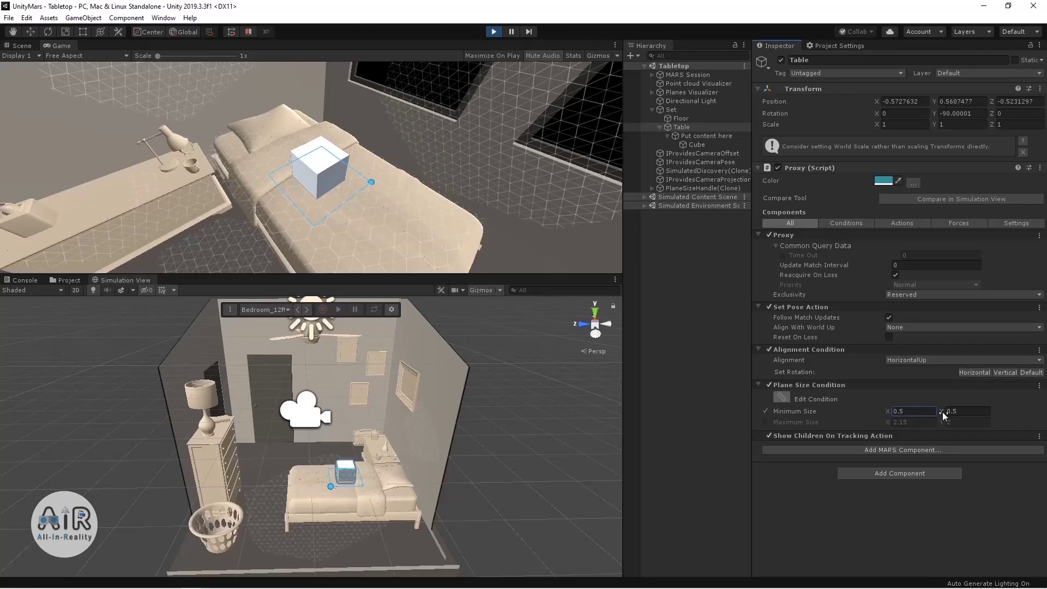
right_drag(302, 152, 349, 185)
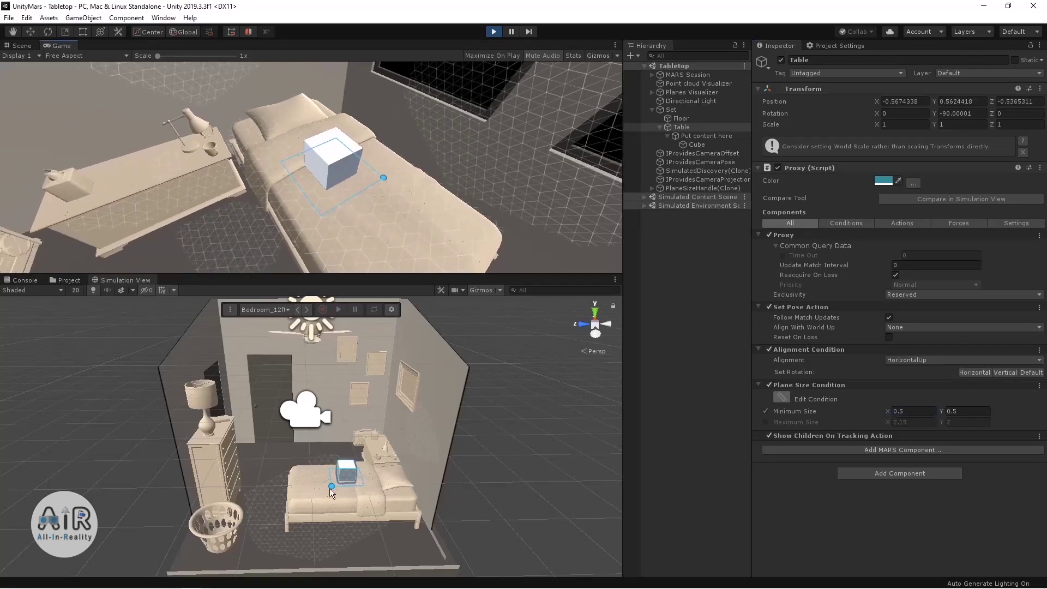
scroll(404, 531, up, 5)
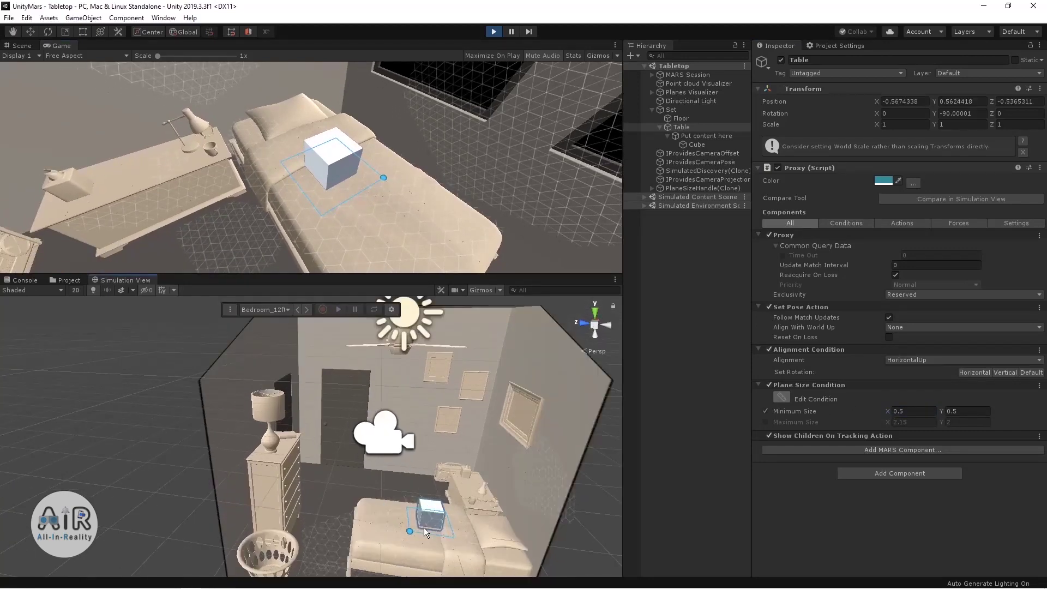
right_drag(423, 527, 448, 545)
mouse_move(419, 525)
mouse_down()
mouse_move(403, 552)
mouse_move(434, 522)
mouse_up()
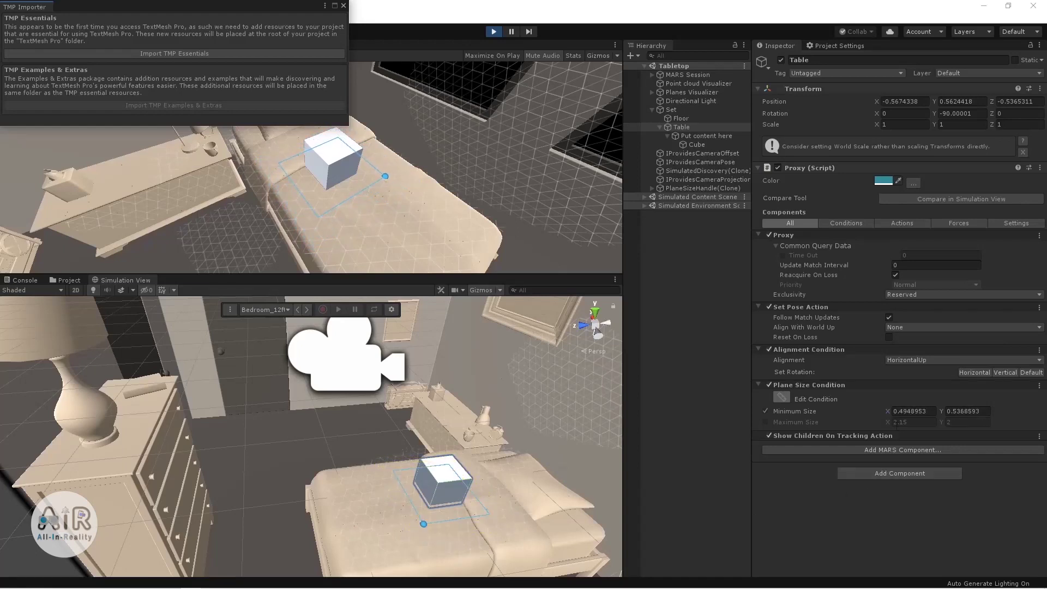
- Set the Table's minimum plane size to 0.5 by 0.5 and close the TMP Importer window
click(912, 411)
text(0.5)
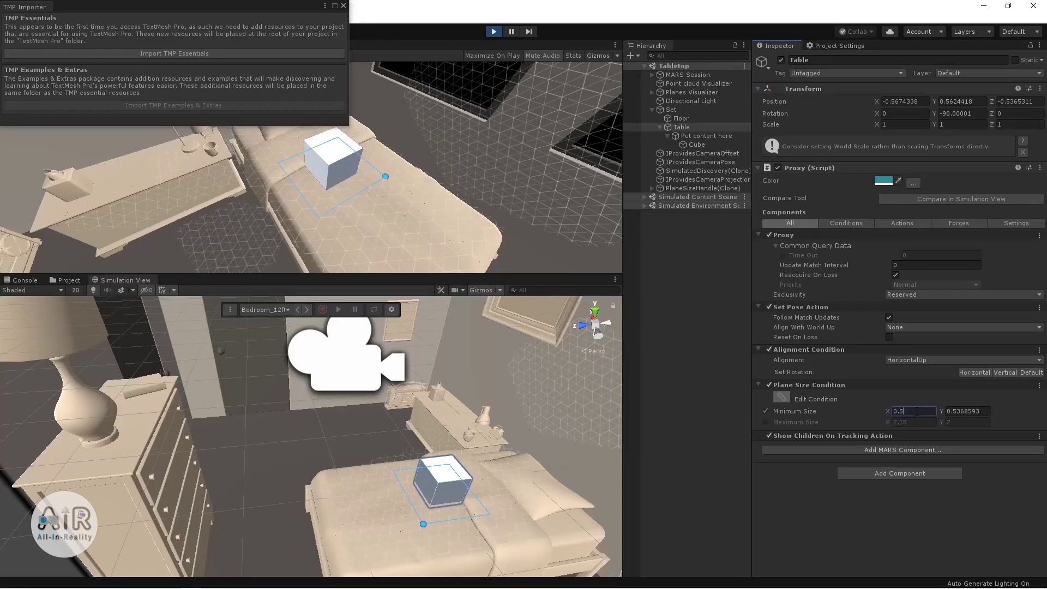
key(Tab)
text(0.56)
key(BackSpace)
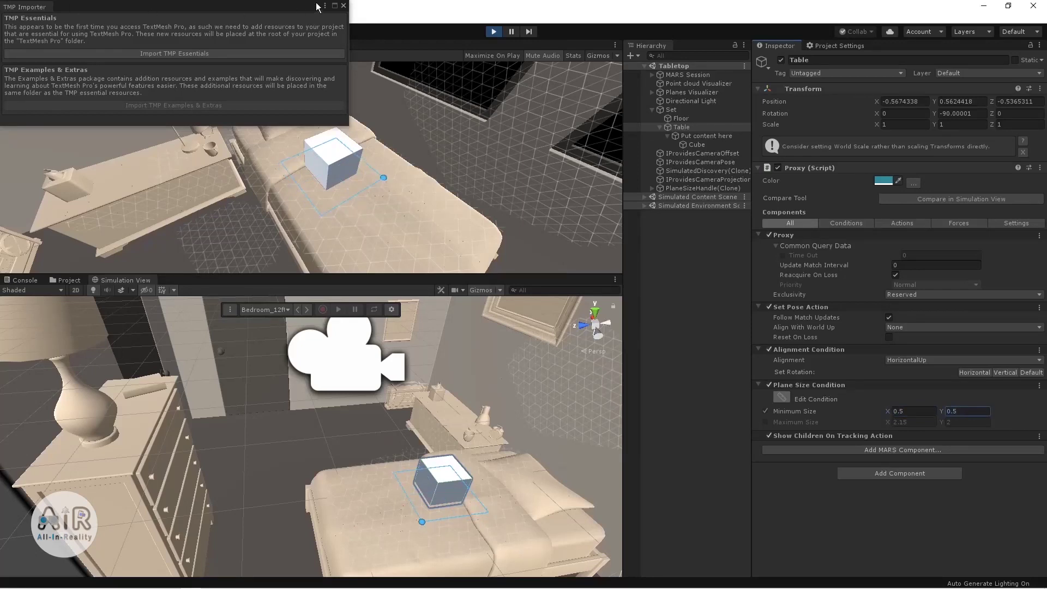
click(342, 6)
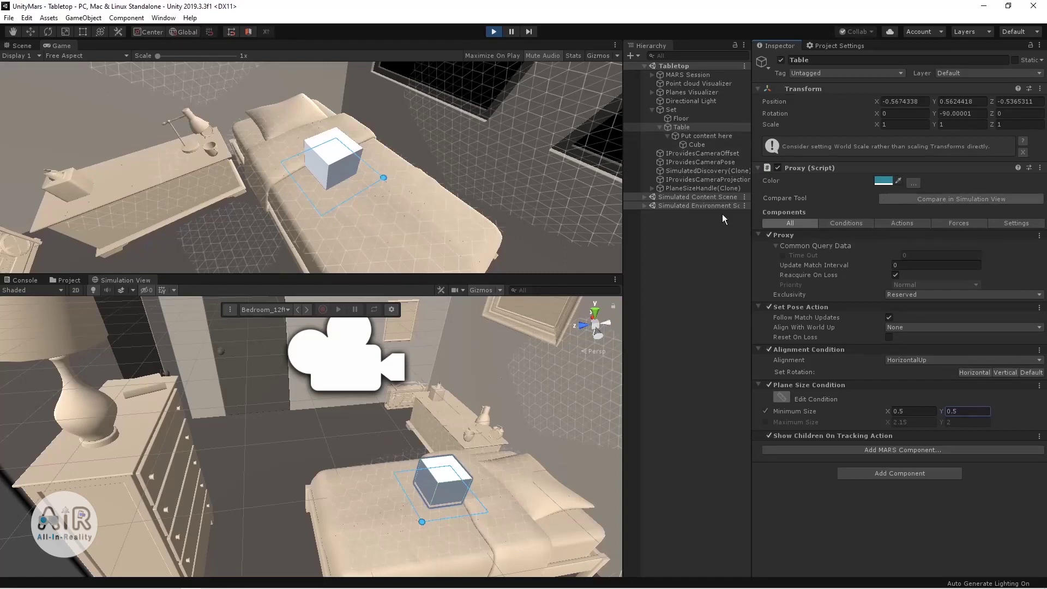
- Inspect the Floor proxy and the Set group, and view the Elevation Relation handles on the bed from several camera angles
click(689, 119)
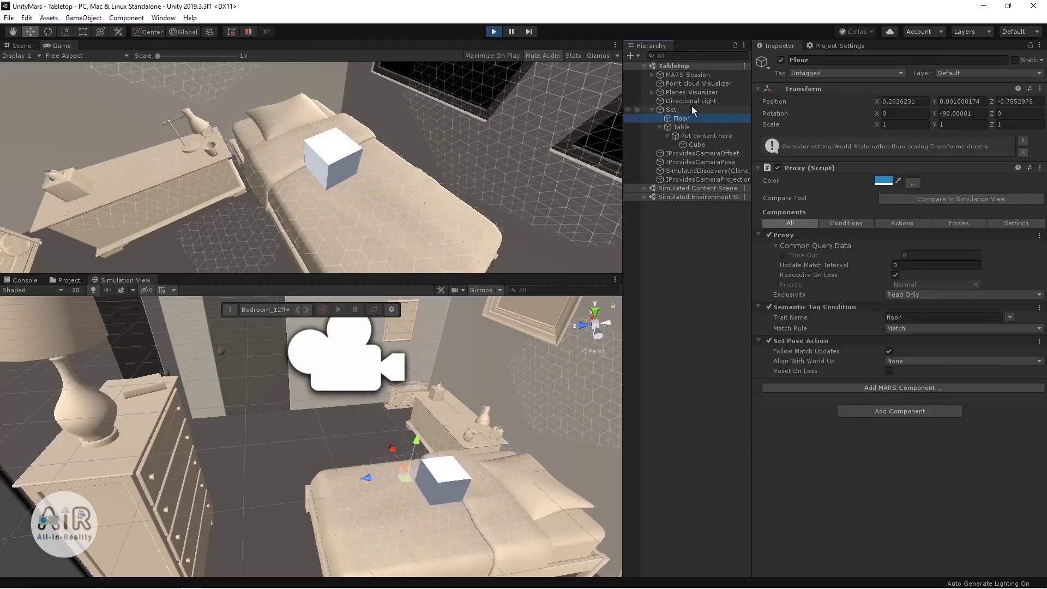
click(691, 107)
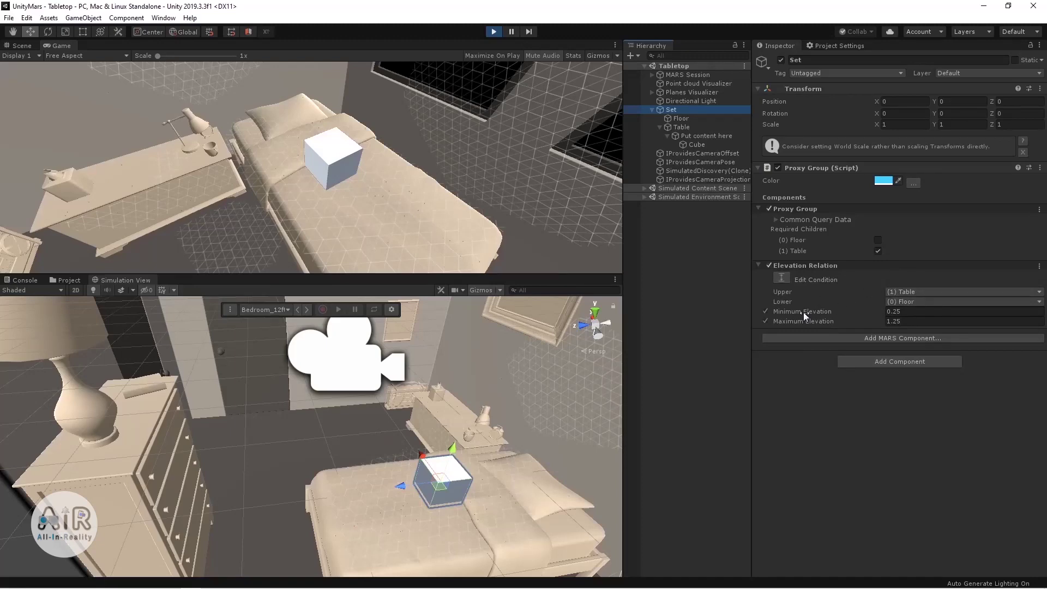
click(781, 279)
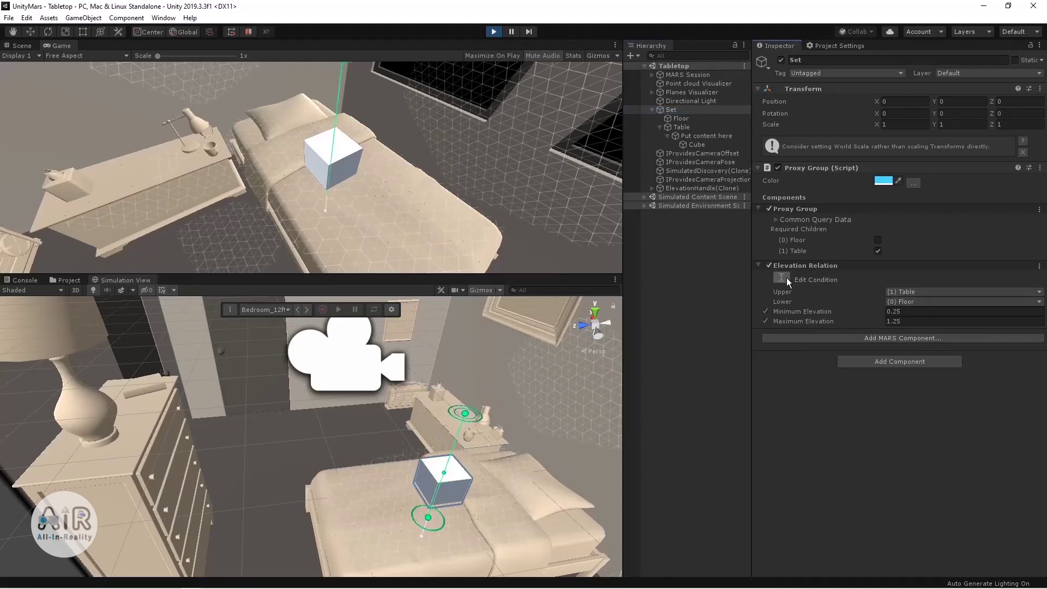
right_drag(224, 206, 277, 230)
right_drag(306, 122, 304, 97)
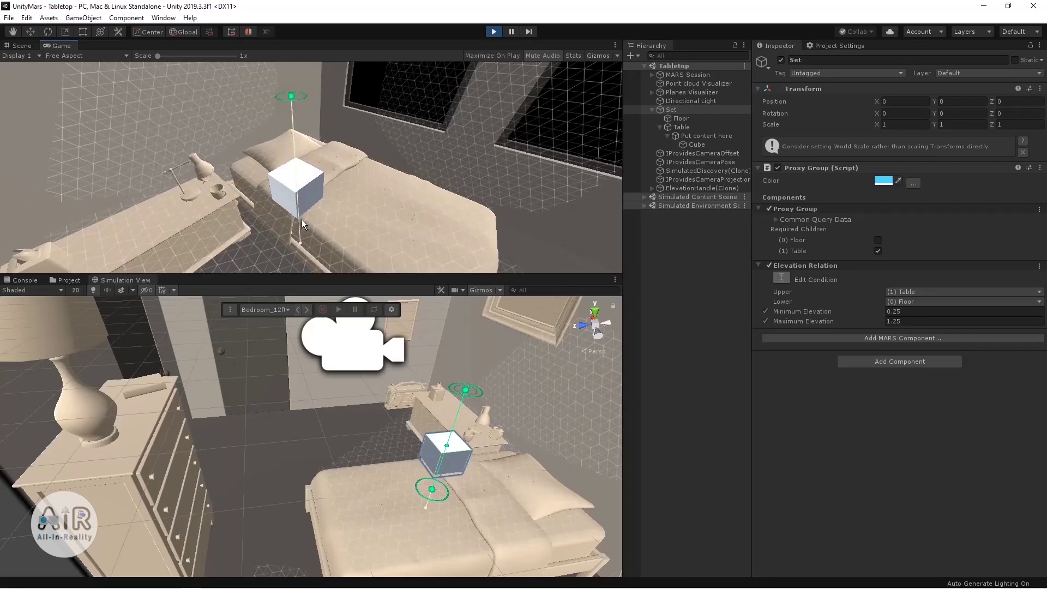
right_drag(302, 219, 324, 232)
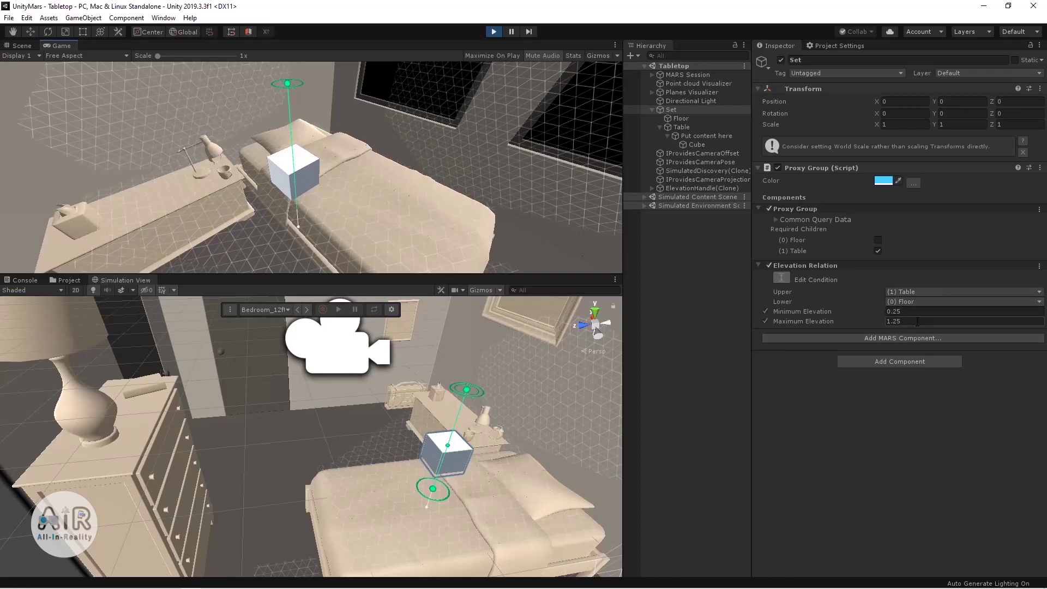
- Stop play mode, clear the console messages and return to the Simulation View
click(494, 32)
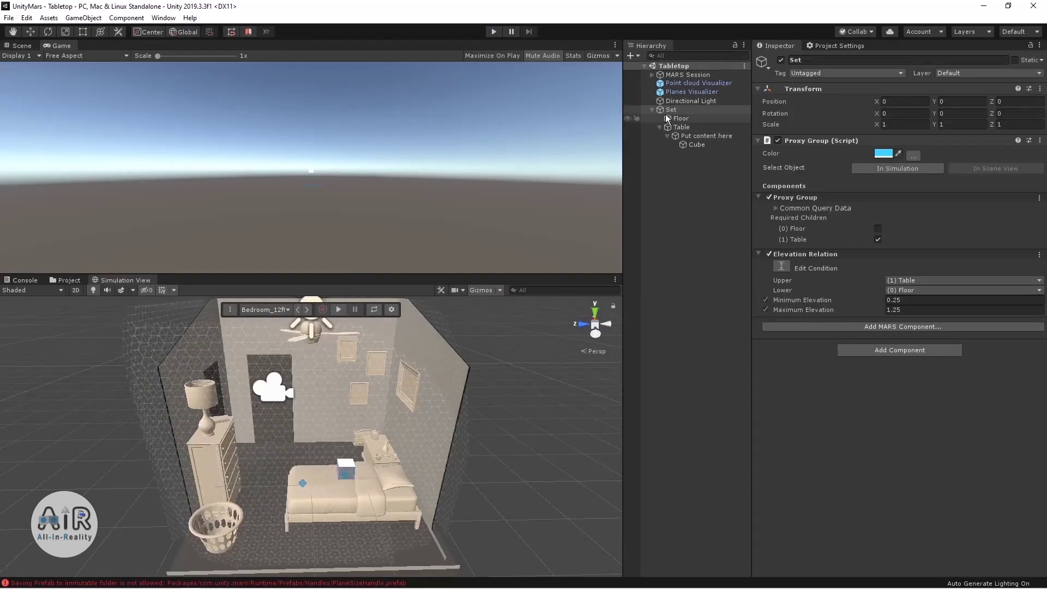
click(26, 279)
click(10, 290)
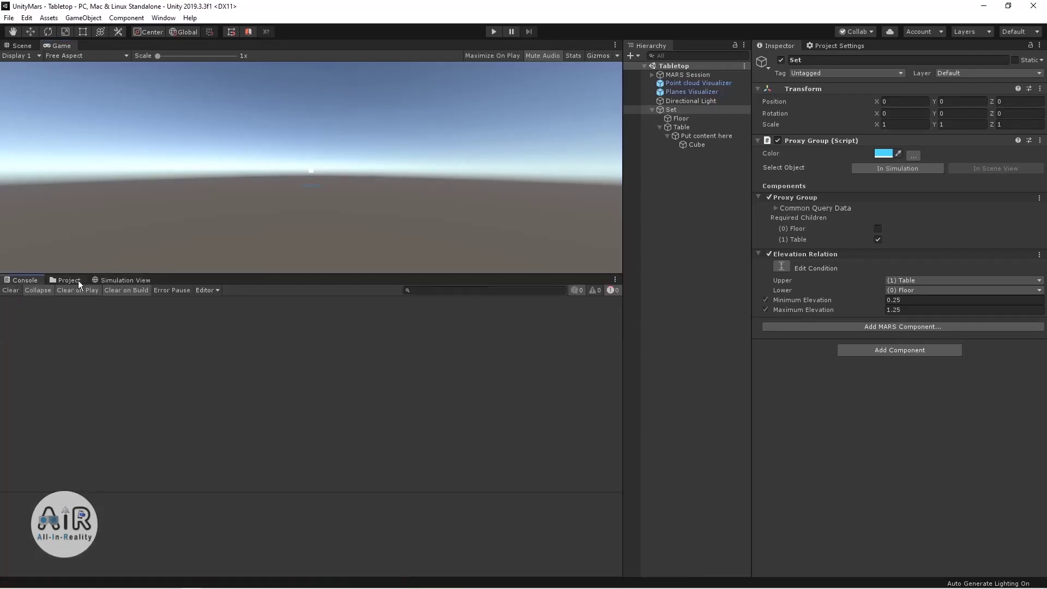
click(116, 280)
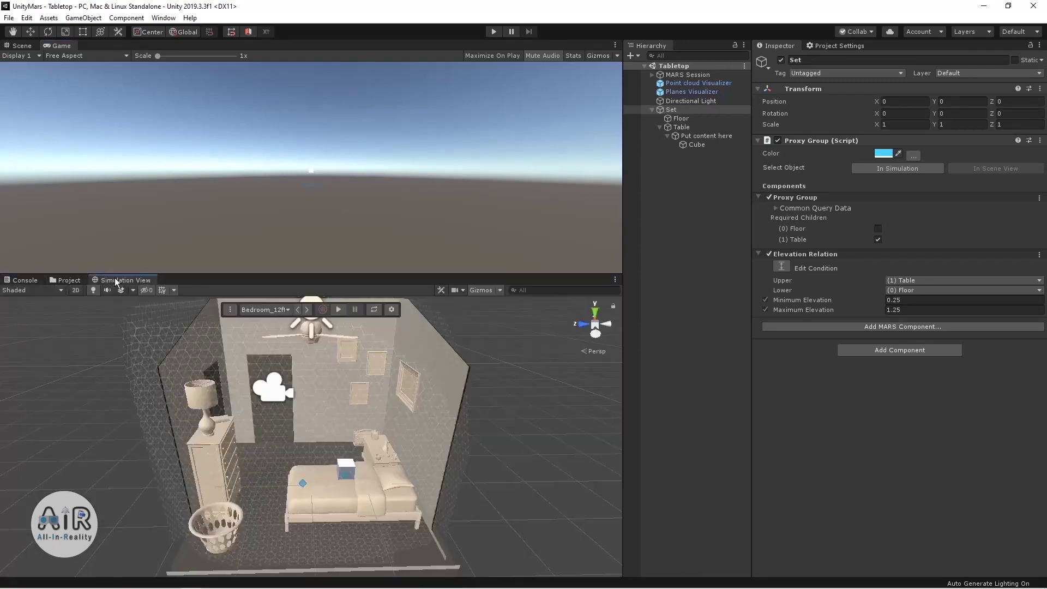
- Review the Table proxy's conditions, collapse its children and select the parent Set group
click(683, 129)
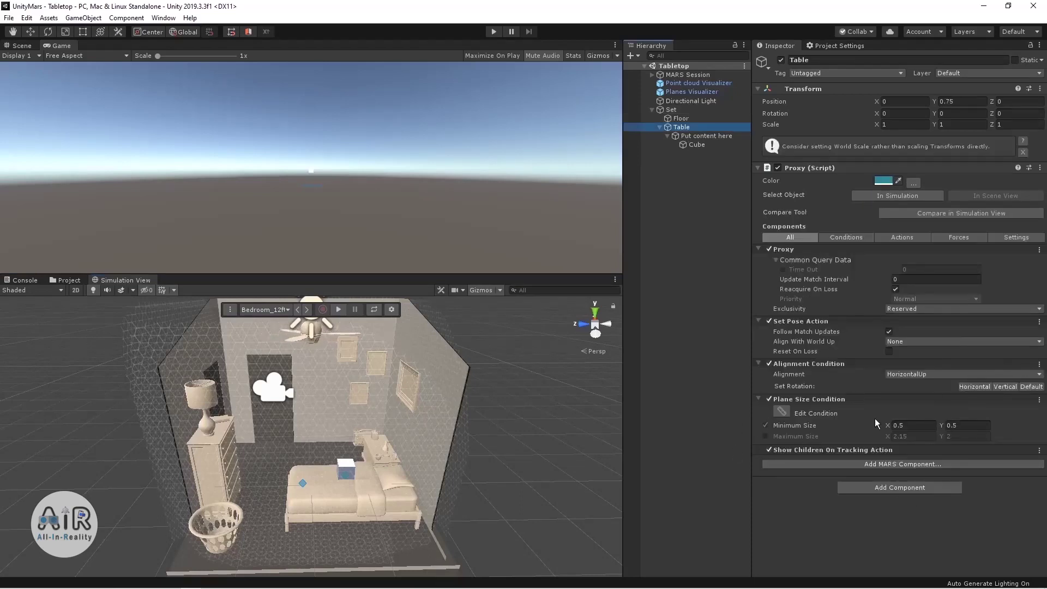
key(Left)
key(Left)
click(164, 17)
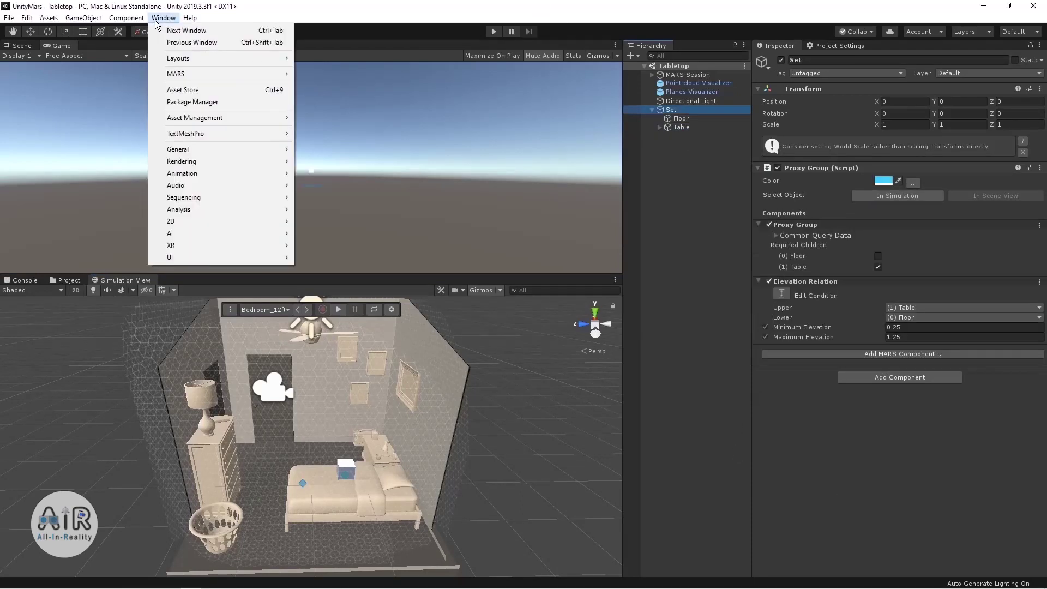
- Switch the simulation environment to Billboard_City, followed by Bedroom_20ftx14ft
click(252, 308)
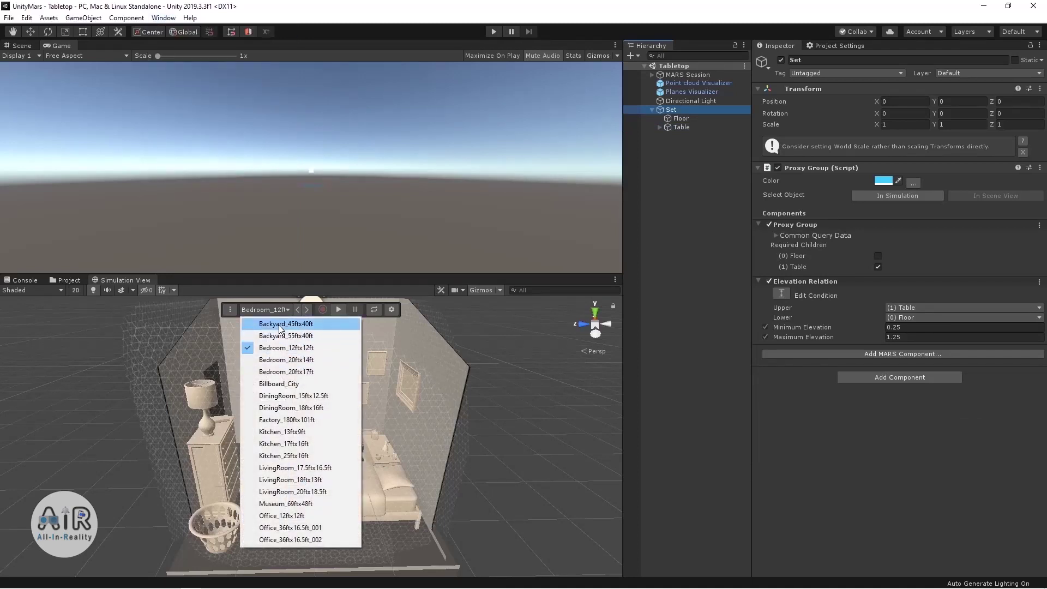
click(304, 383)
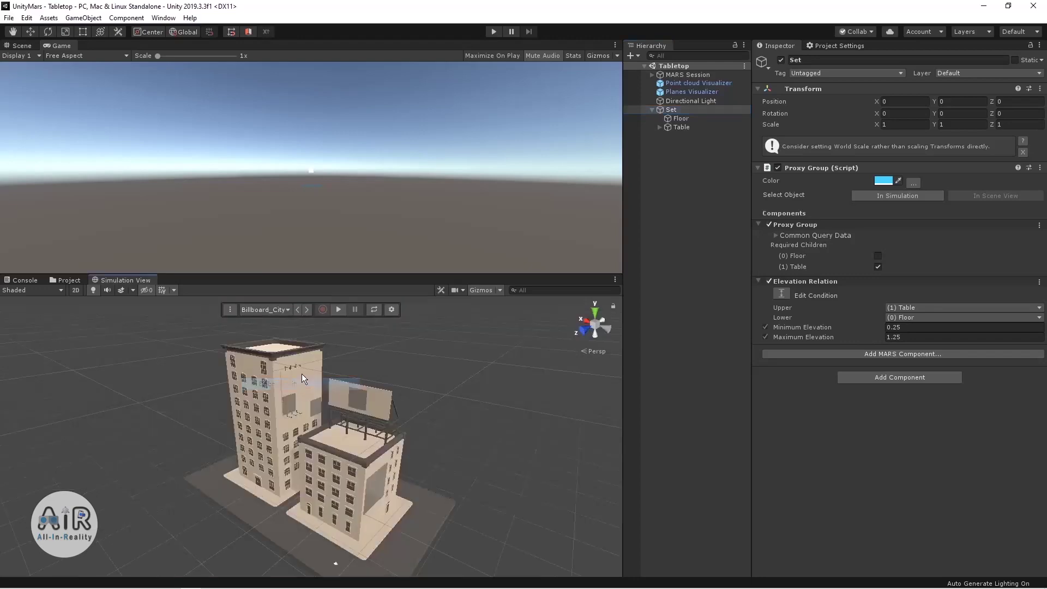
click(257, 310)
click(262, 362)
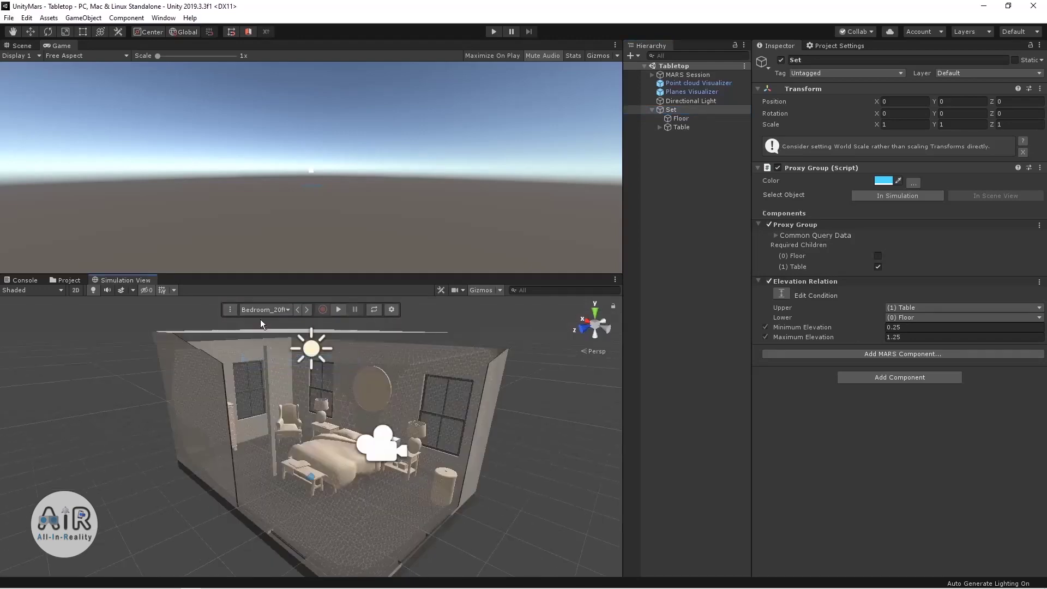
- Switch the simulation environment to the other 20 ft bedroom, Kitchen_17ftx16ft and finally LivingRoom_18ftx13ft
click(259, 313)
click(266, 370)
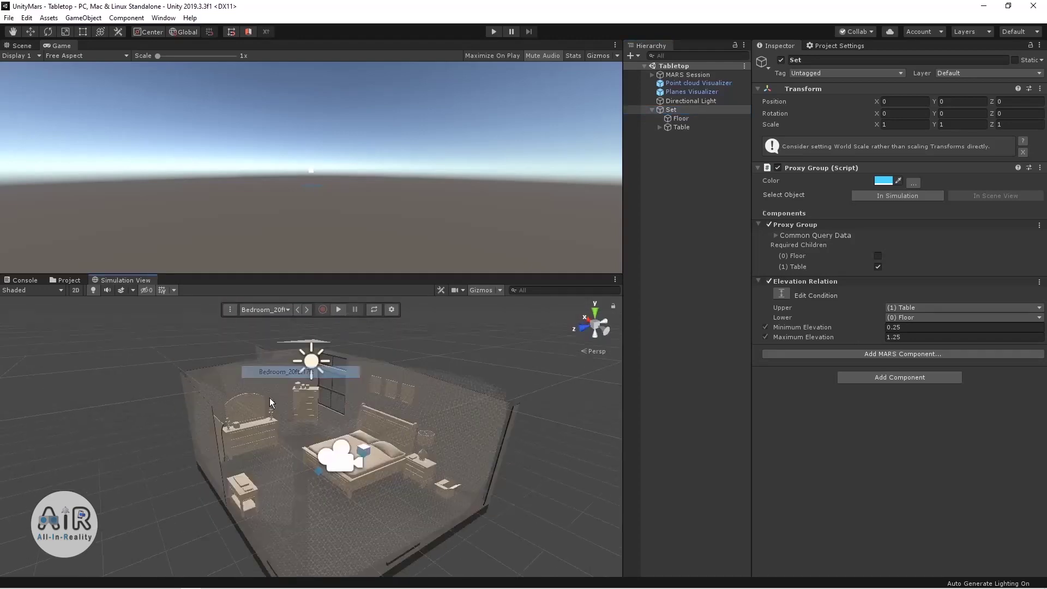
click(262, 310)
click(286, 448)
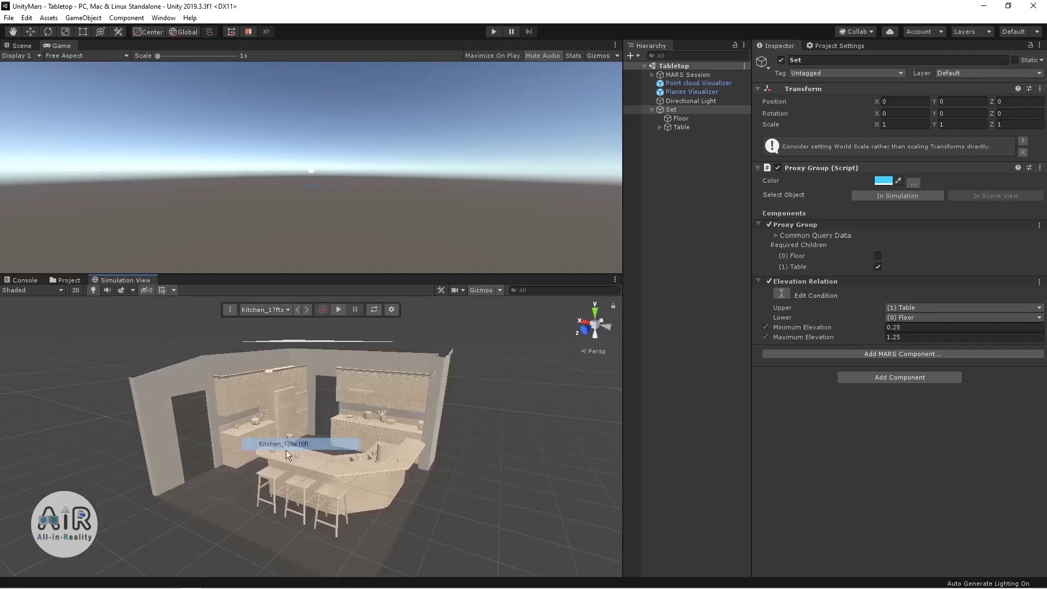
click(257, 309)
click(264, 479)
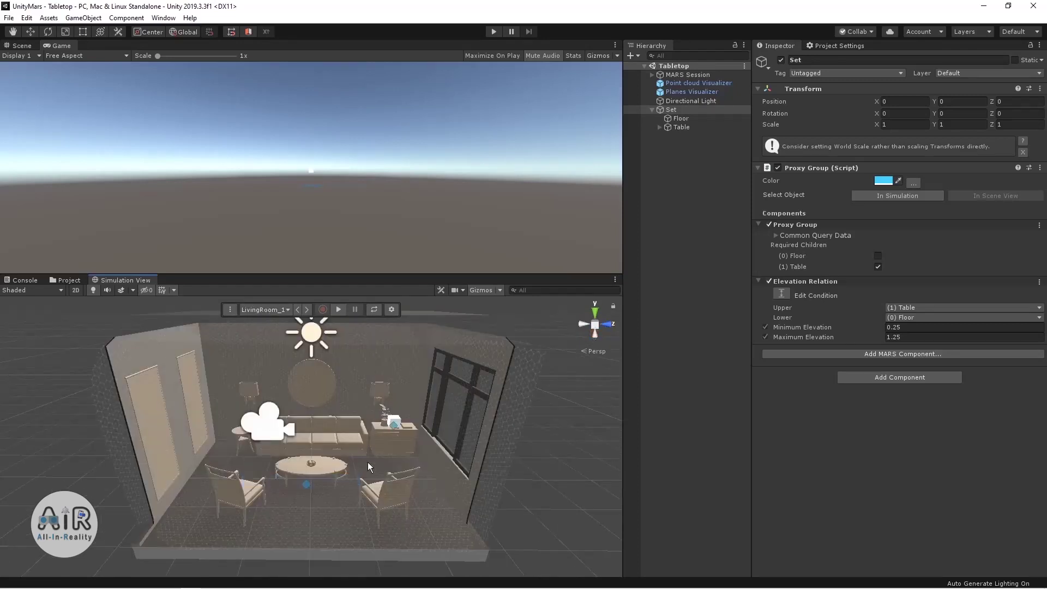
key(alt)
- Open the MARS Sim Test Runner and dock it beneath the Hierarchy
click(163, 18)
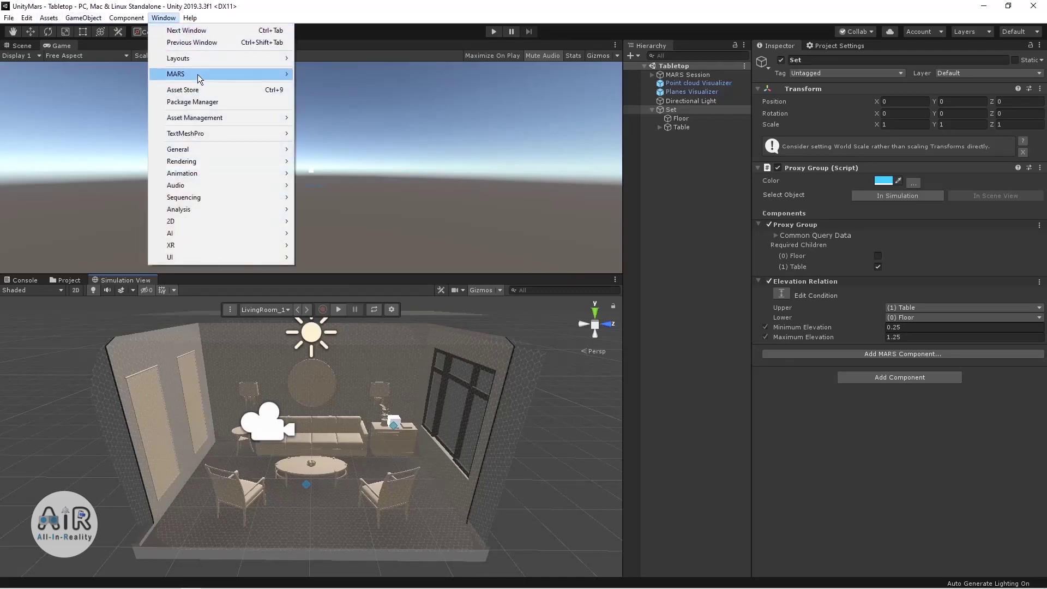
mouse_move(198, 74)
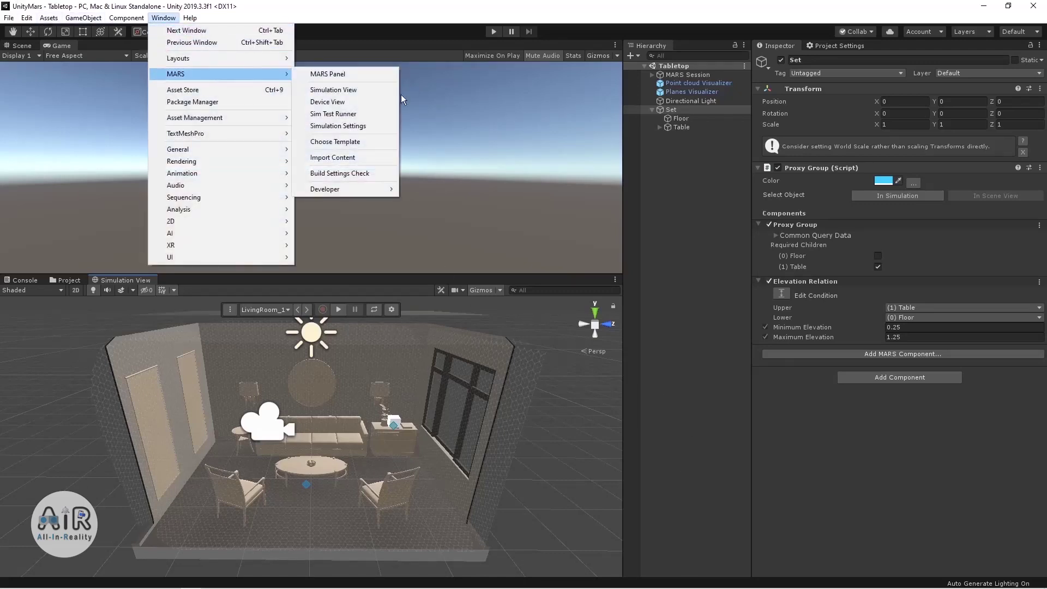
click(315, 114)
mouse_move(64, 11)
mouse_down()
mouse_move(202, 288)
mouse_move(423, 343)
mouse_move(866, 483)
mouse_move(614, 449)
mouse_move(195, 285)
mouse_move(788, 509)
mouse_move(761, 534)
mouse_move(671, 537)
mouse_up()
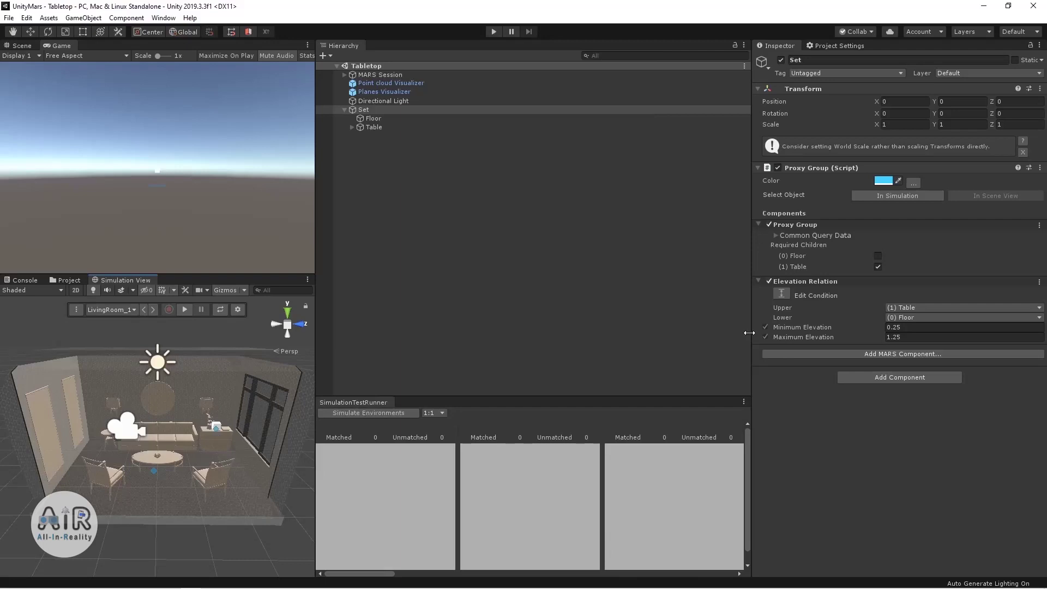
- Resize the docked panels to narrow the Inspector, widen the Simulation View and make the Sim Test Runner taller
drag(749, 332, 897, 336)
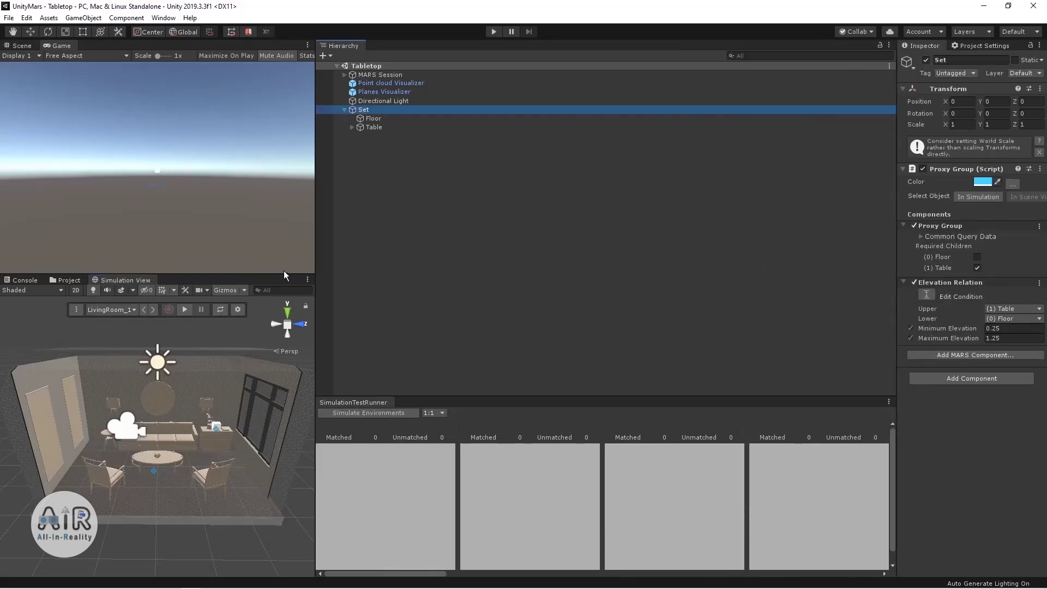
drag(315, 262, 583, 307)
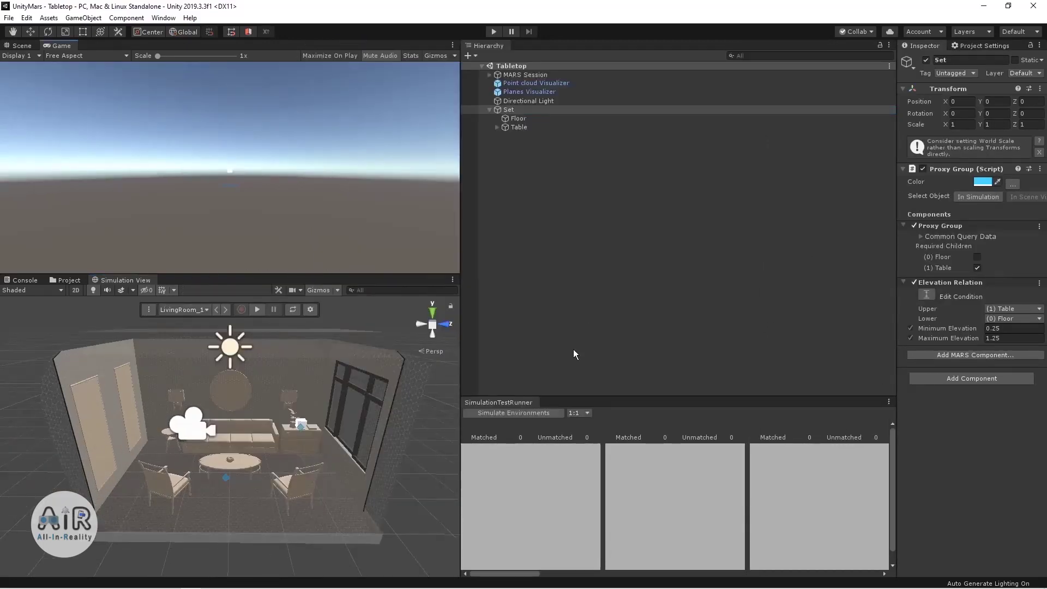
drag(561, 395, 548, 304)
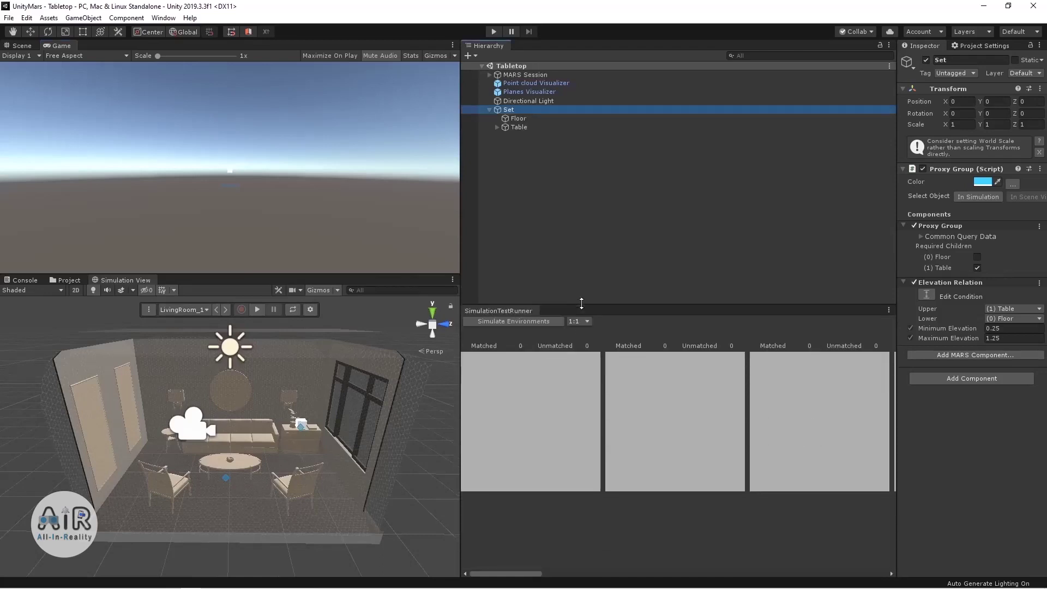
click(598, 340)
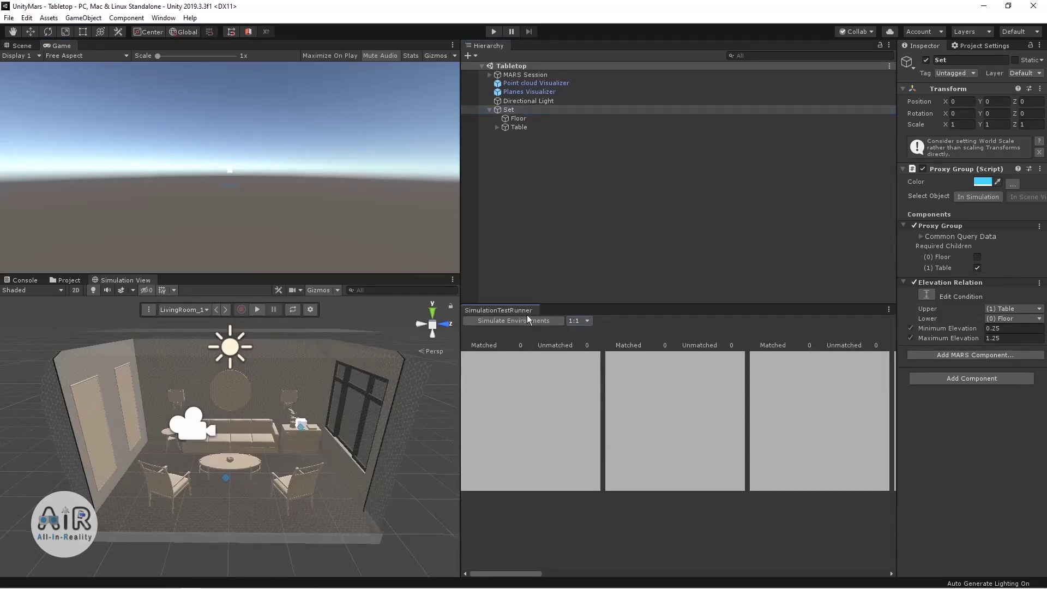
- Keep the test runner's preview aspect ratio at 1:1, simulate all environments and browse the match results
click(587, 320)
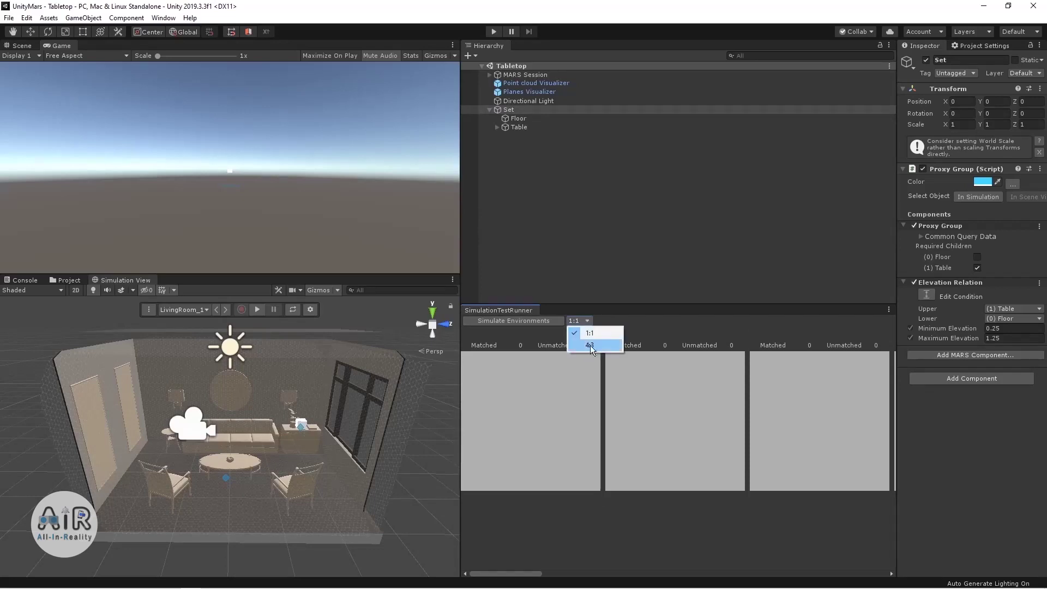
click(590, 333)
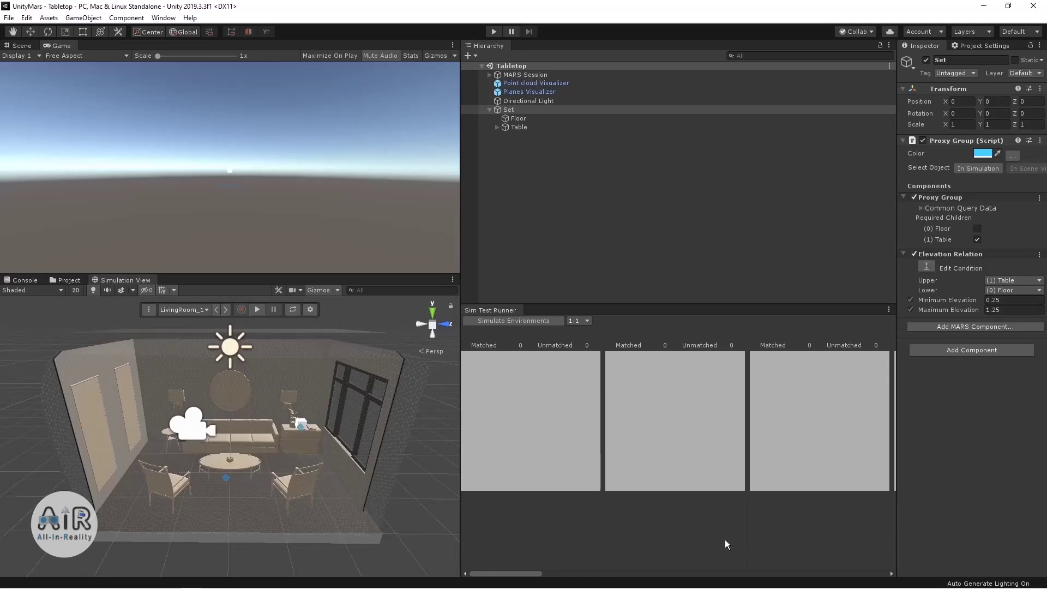
click(534, 319)
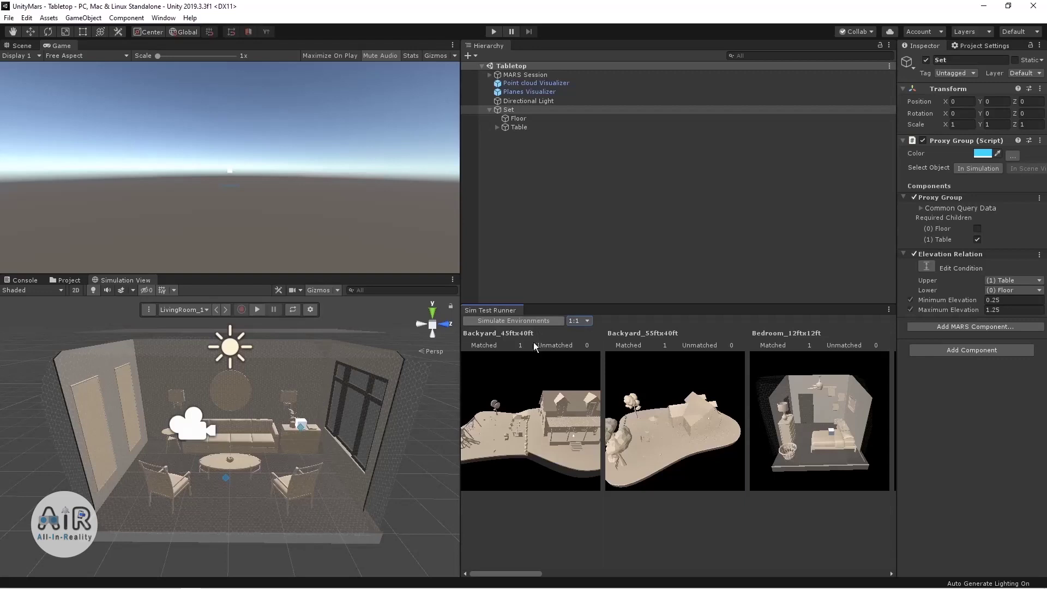
drag(511, 575, 476, 565)
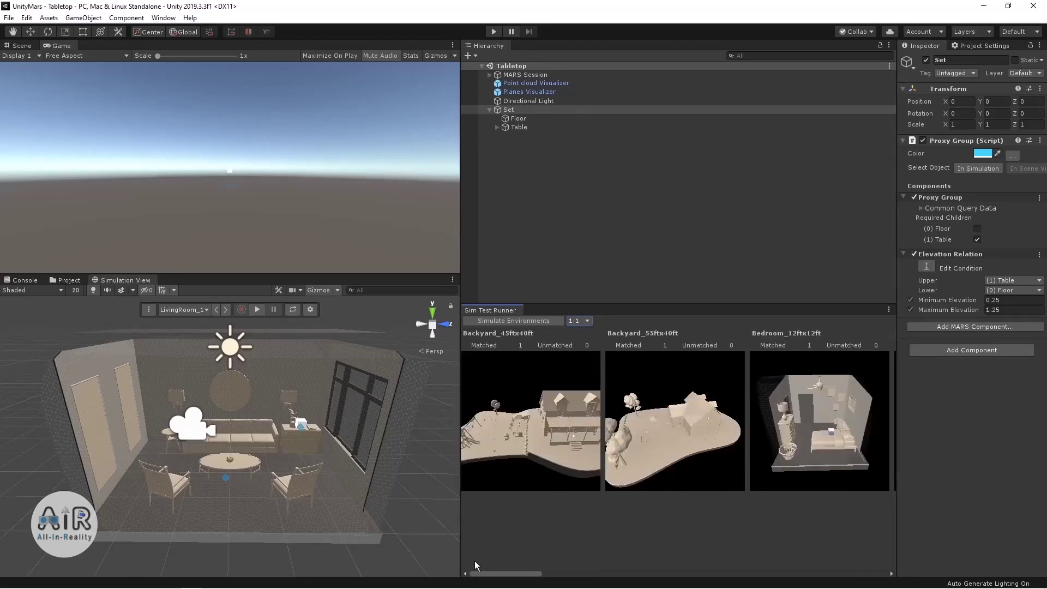
- Load Backyard_55ftx40ft and Bedroom_12ftx12ft from the test results and inspect the cube placed on the bed
click(692, 436)
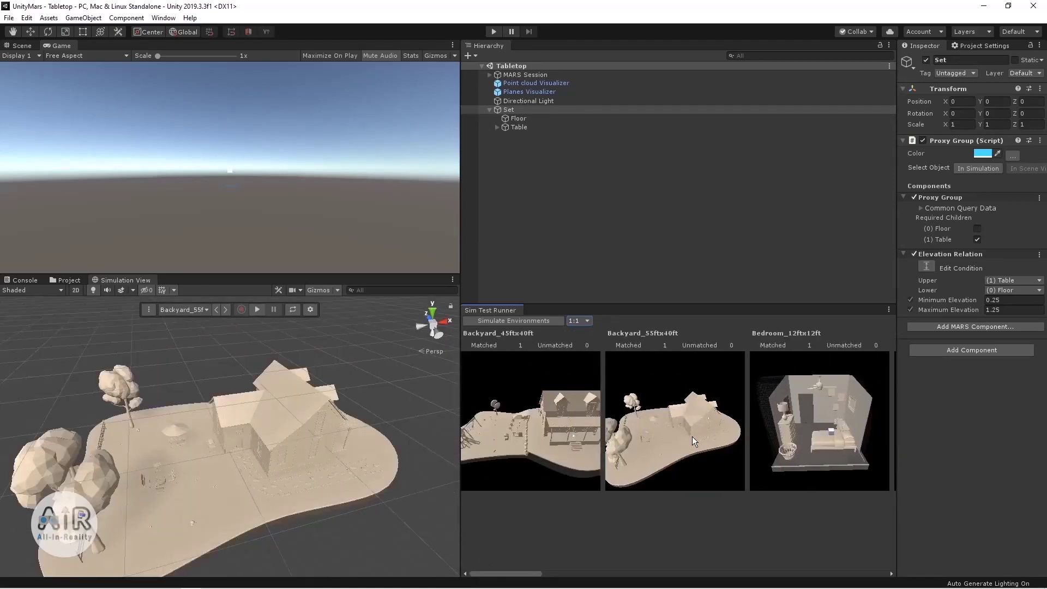
click(784, 436)
click(256, 463)
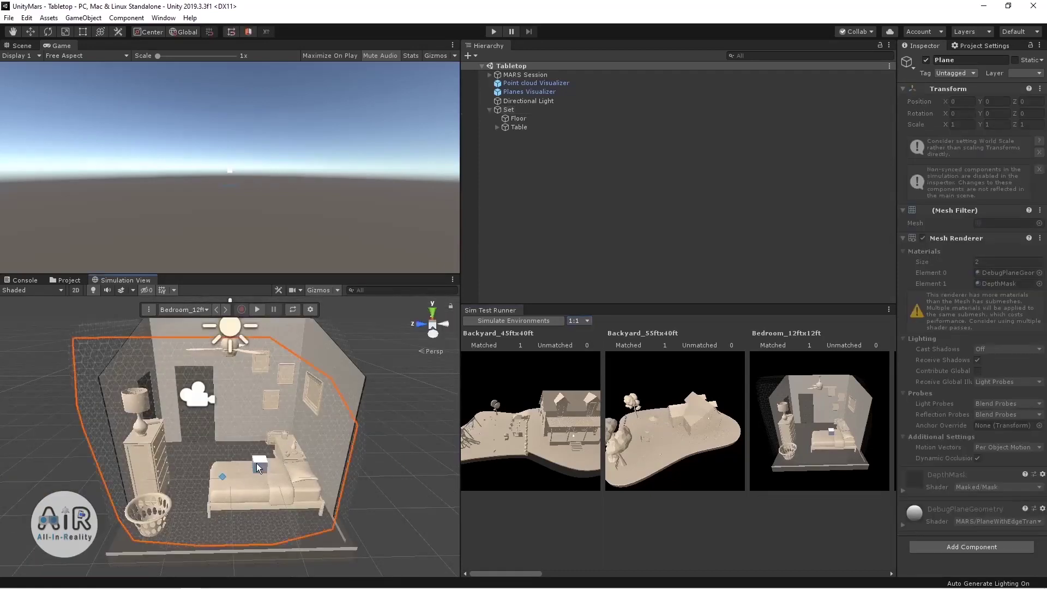
click(257, 463)
scroll(257, 466, up, 1)
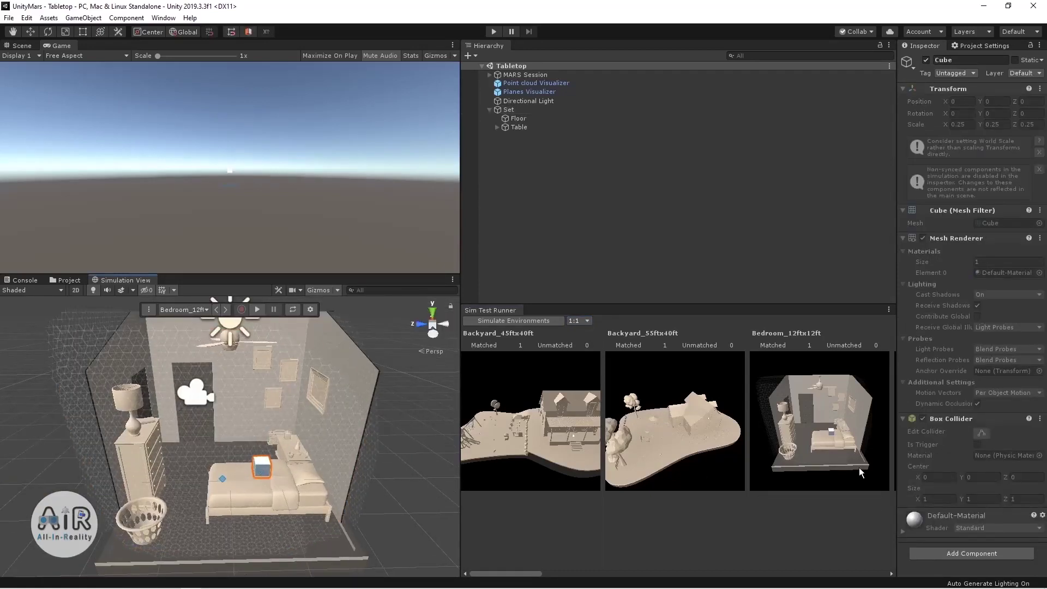
click(840, 446)
- Load LivingRoom_18ftx13ft from the test results and expand the Table proxy in the Hierarchy
drag(532, 573, 767, 577)
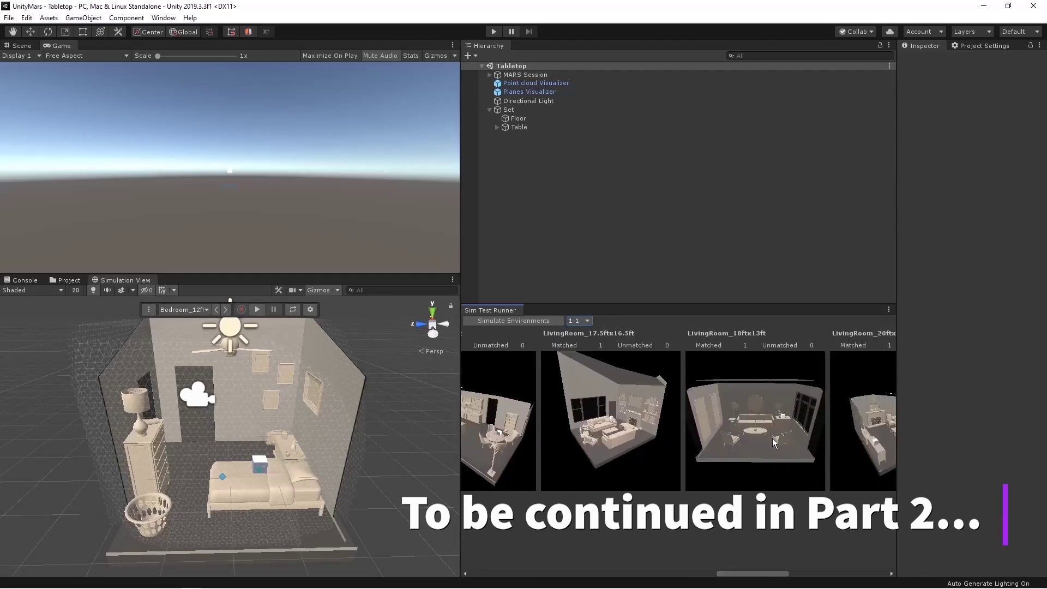
click(772, 437)
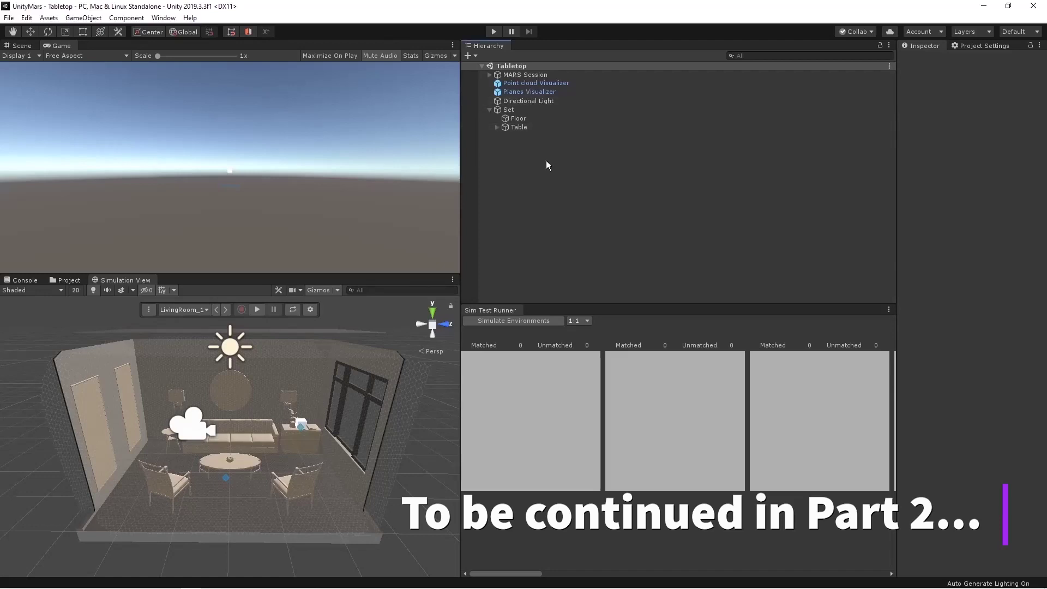
click(497, 127)
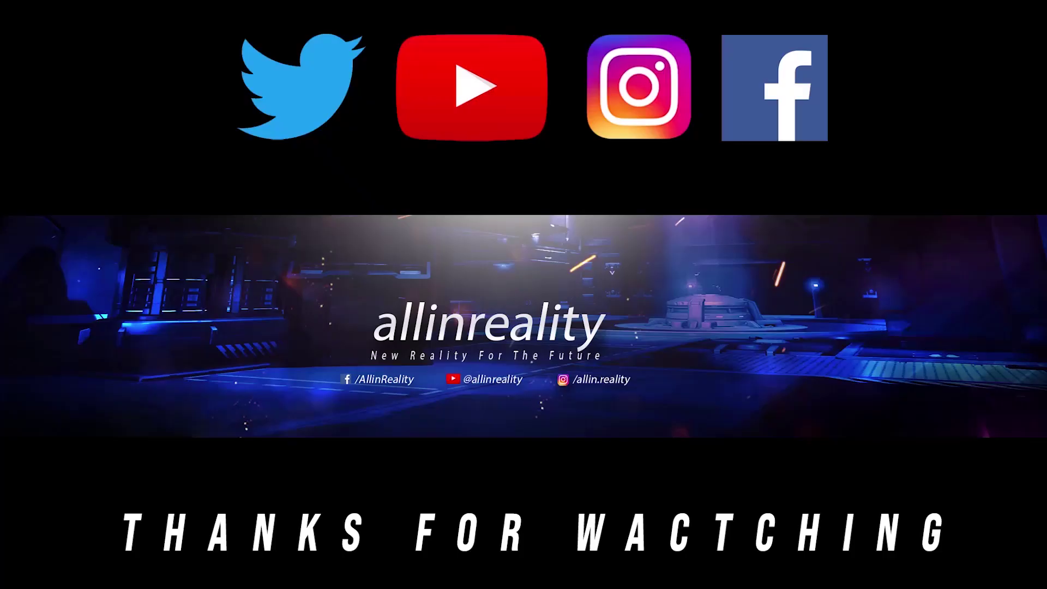